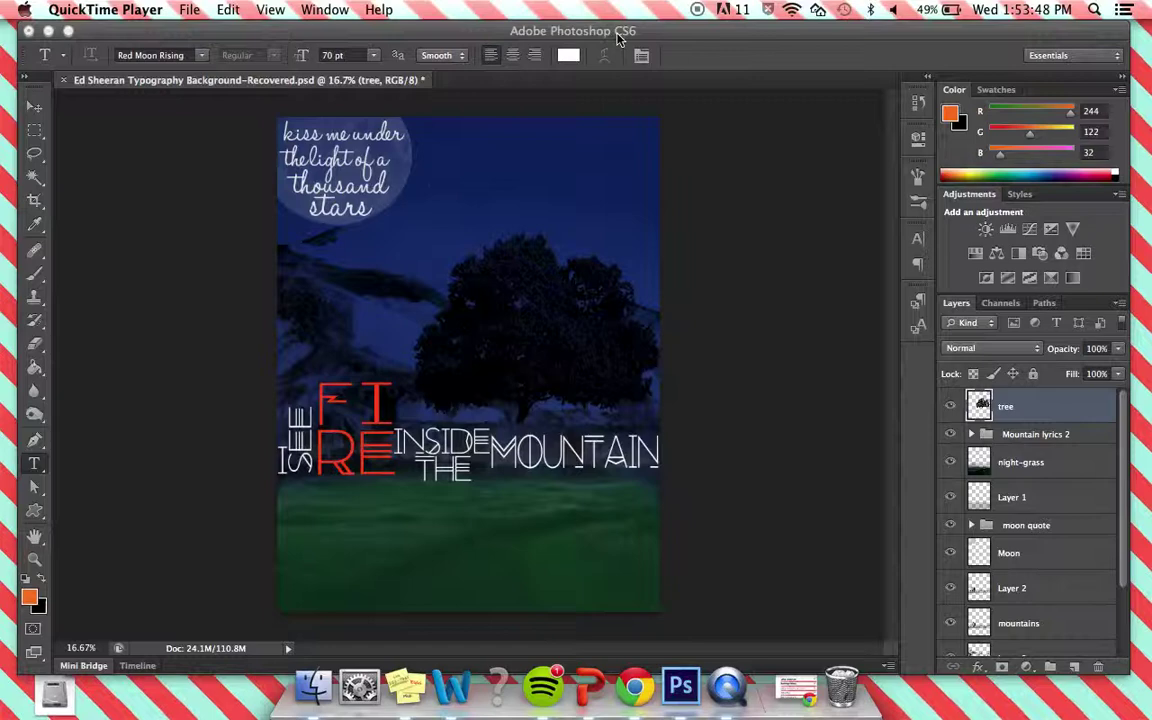
# - Check QuickTime Player's recording options, then return to the Photoshop document
pyautogui.click(618, 37)
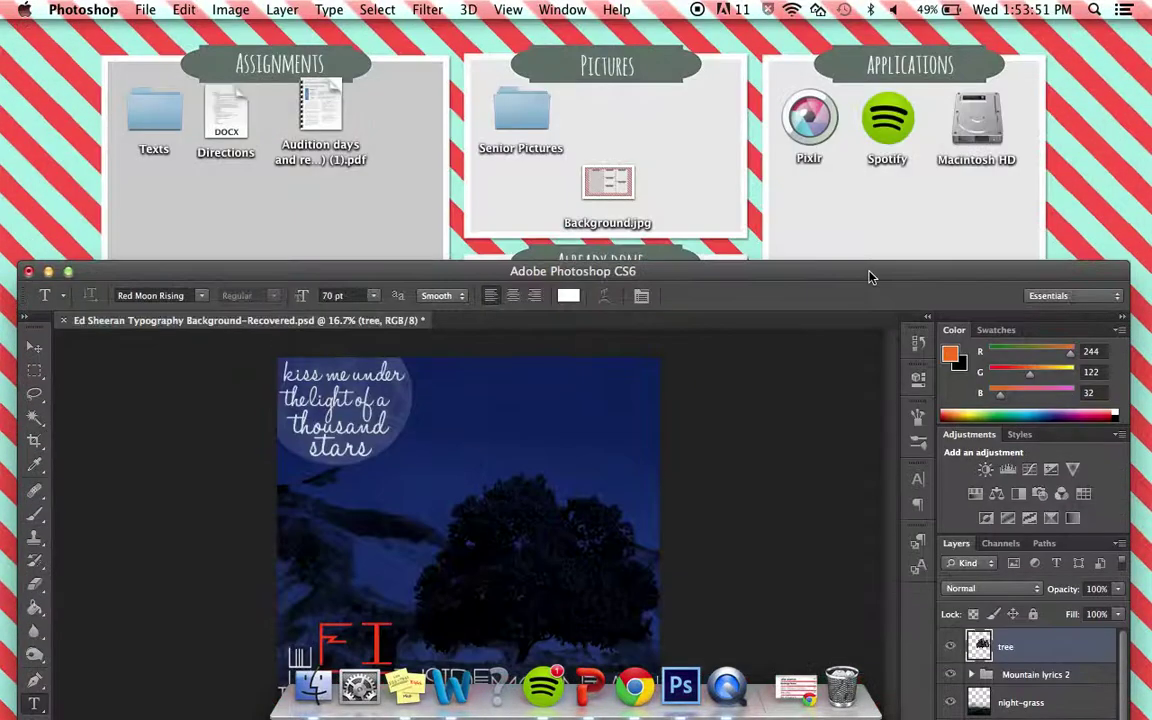
pyautogui.moveTo(869, 37); pyautogui.dragTo(874, 37)
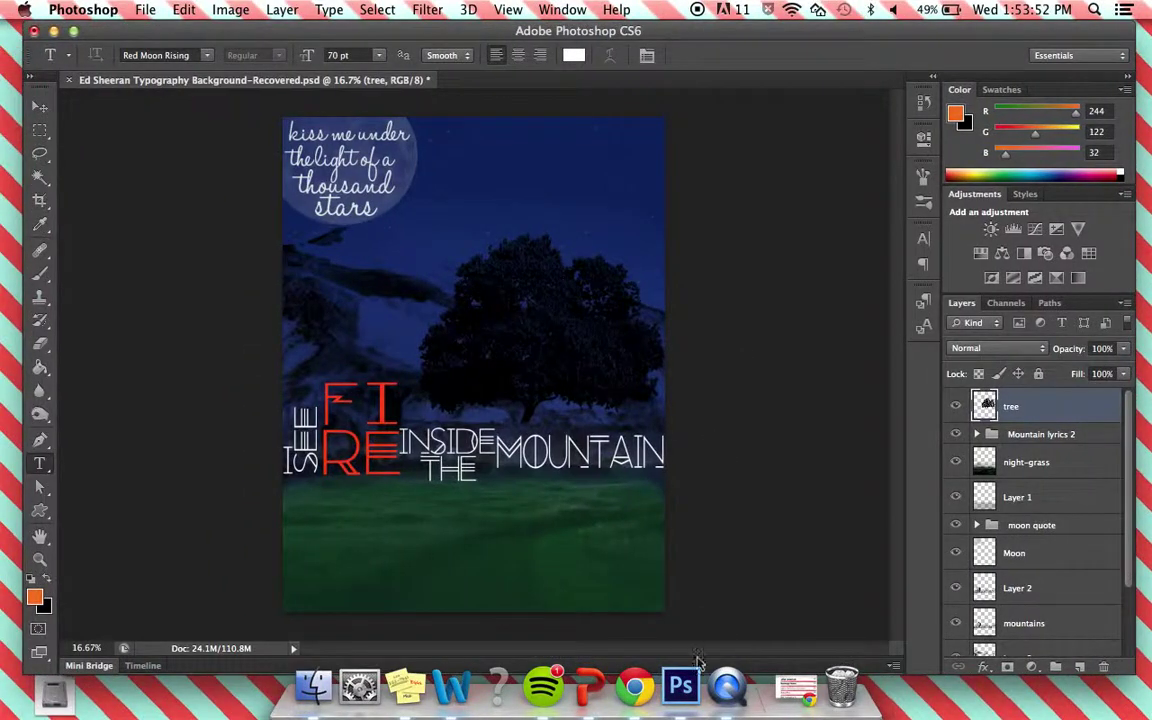
pyautogui.click(727, 684)
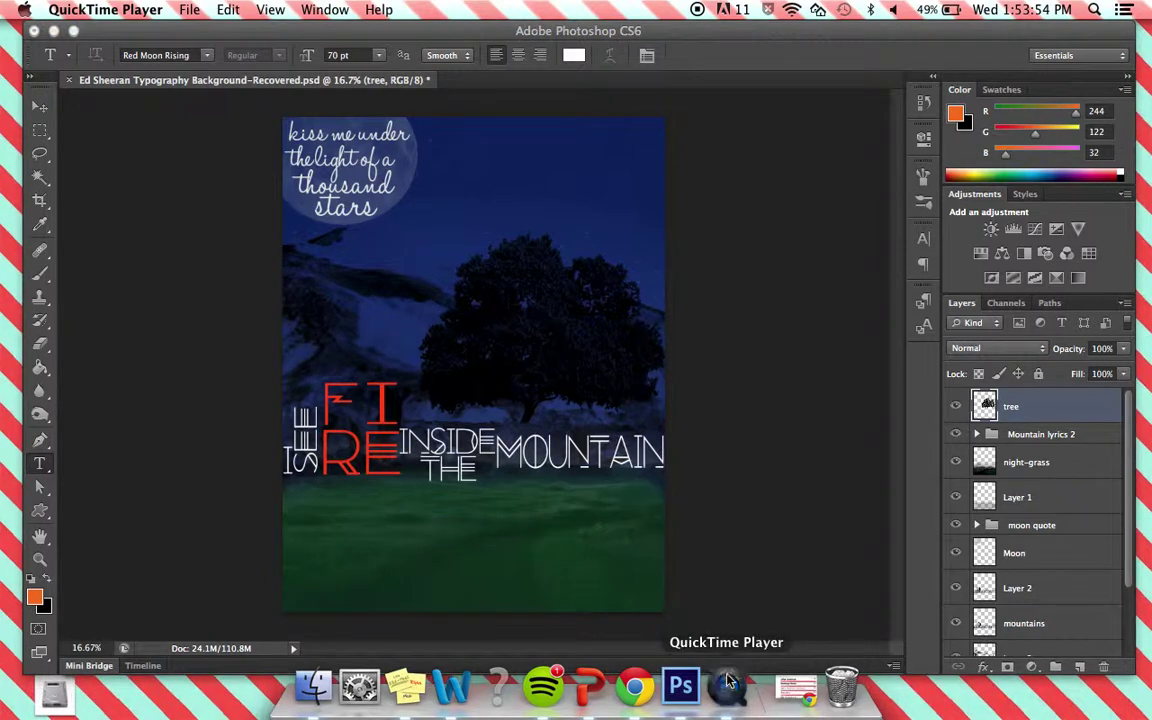
pyautogui.rightClick(729, 681)
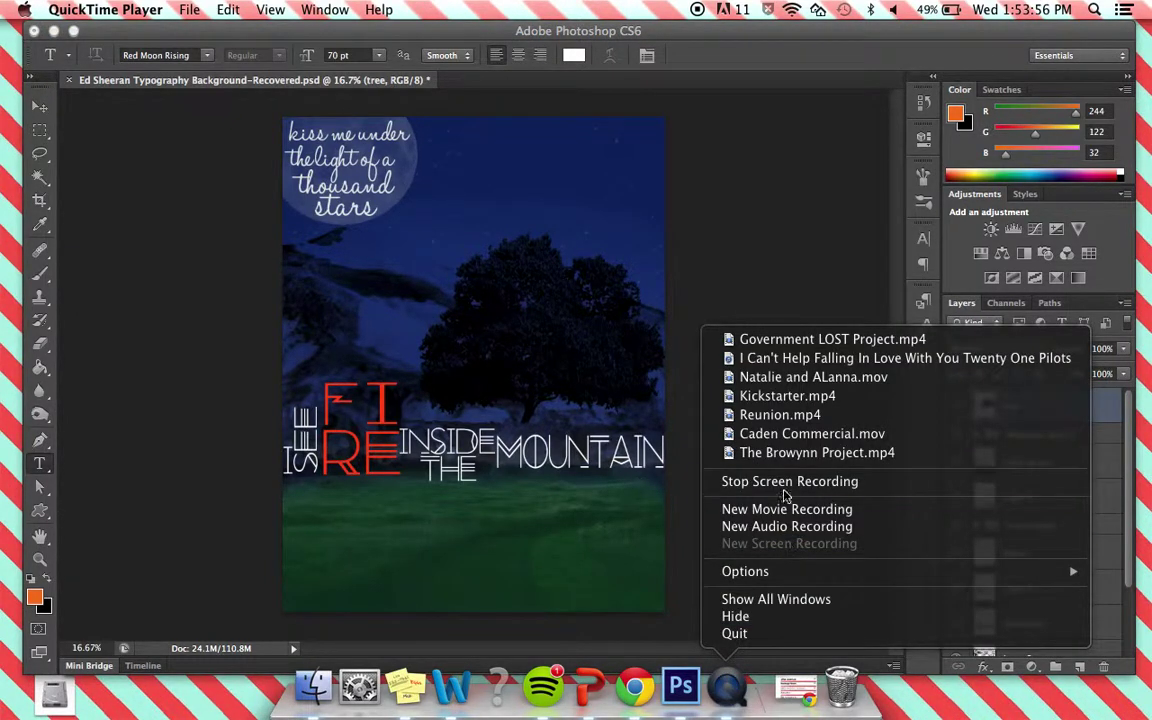
pyautogui.click(700, 548)
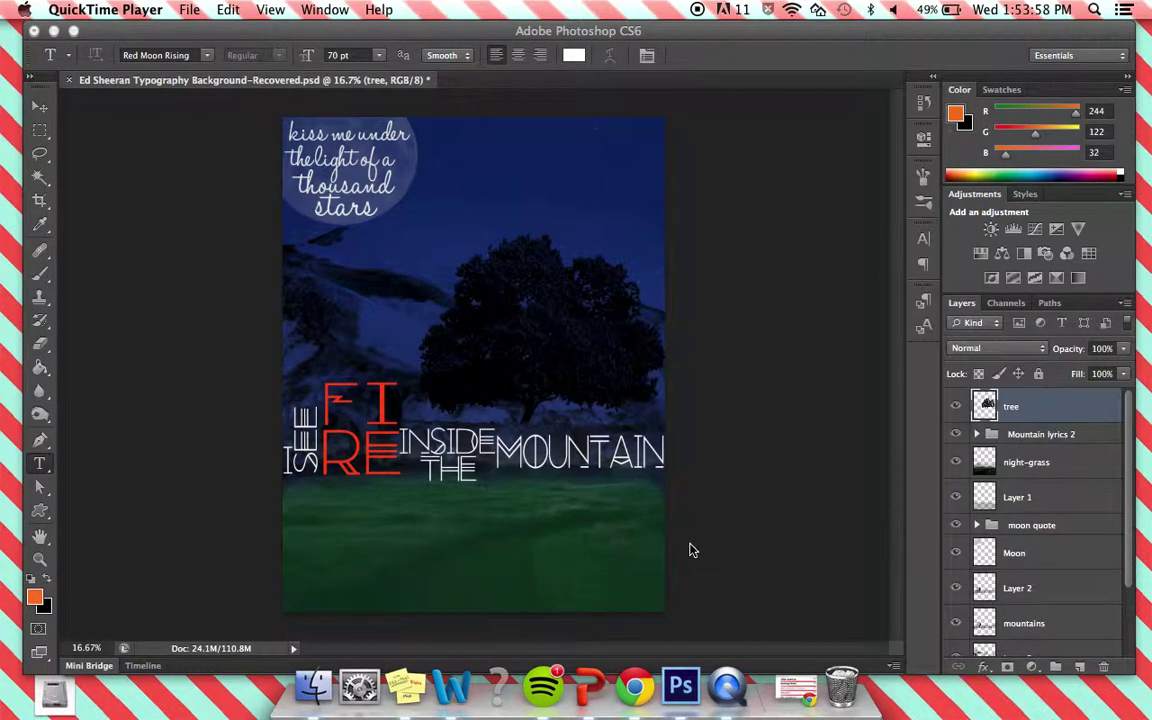
pyautogui.click(692, 549)
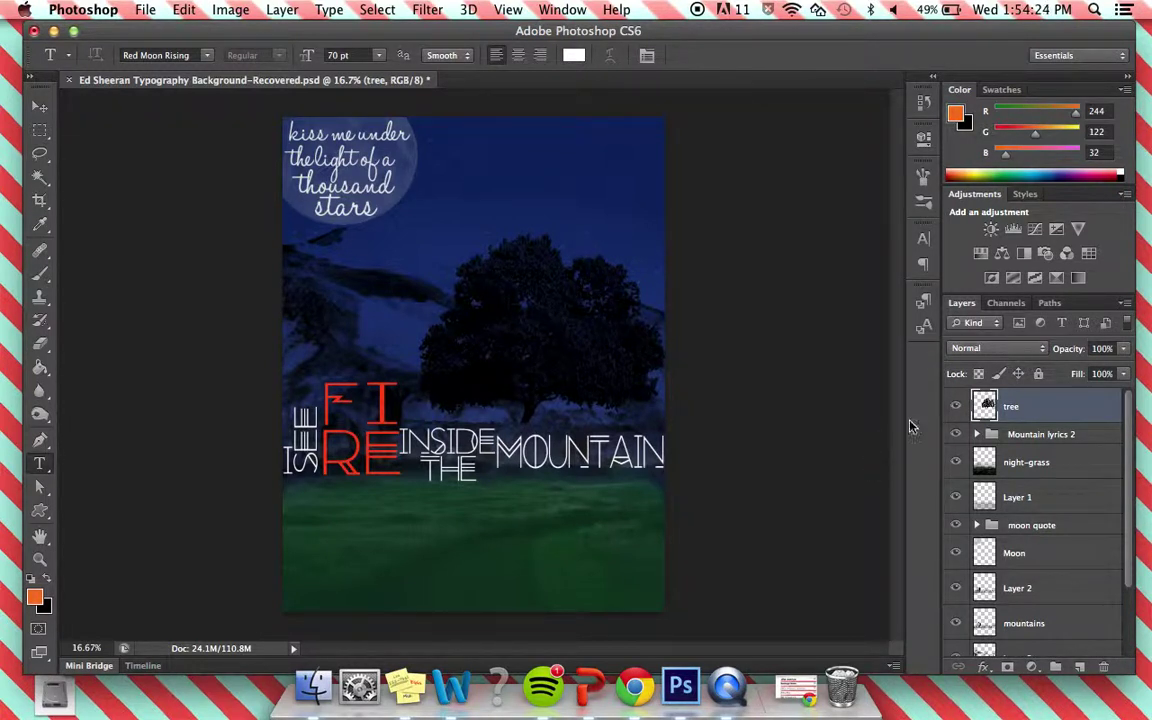
# - Hide the tree, Mountain lyrics 2 and moon quote layers, then return to the browser
pyautogui.click(955, 406)
pyautogui.click(955, 434)
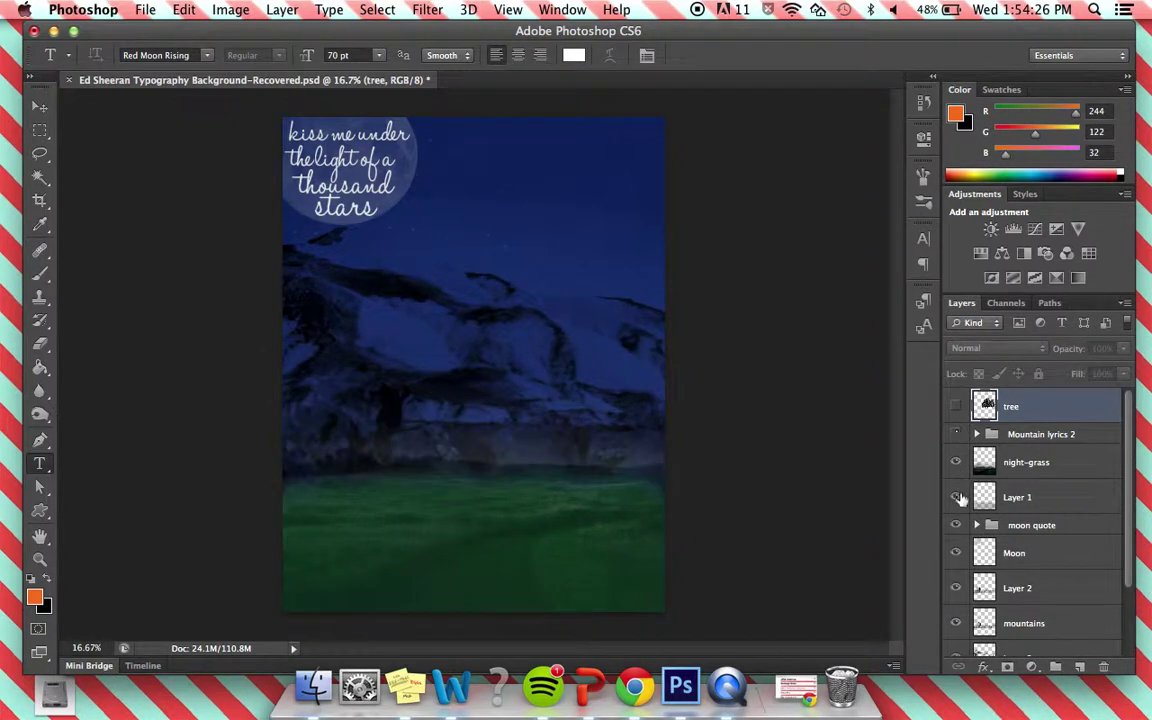
pyautogui.click(955, 525)
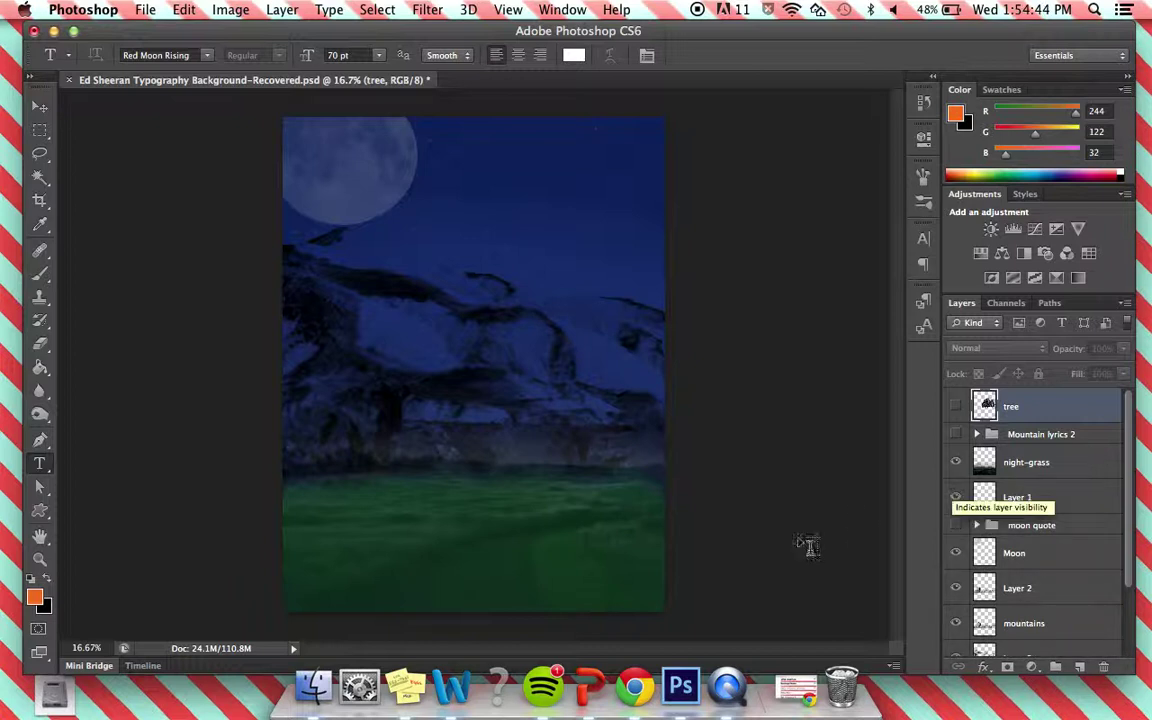
pyautogui.click(787, 695)
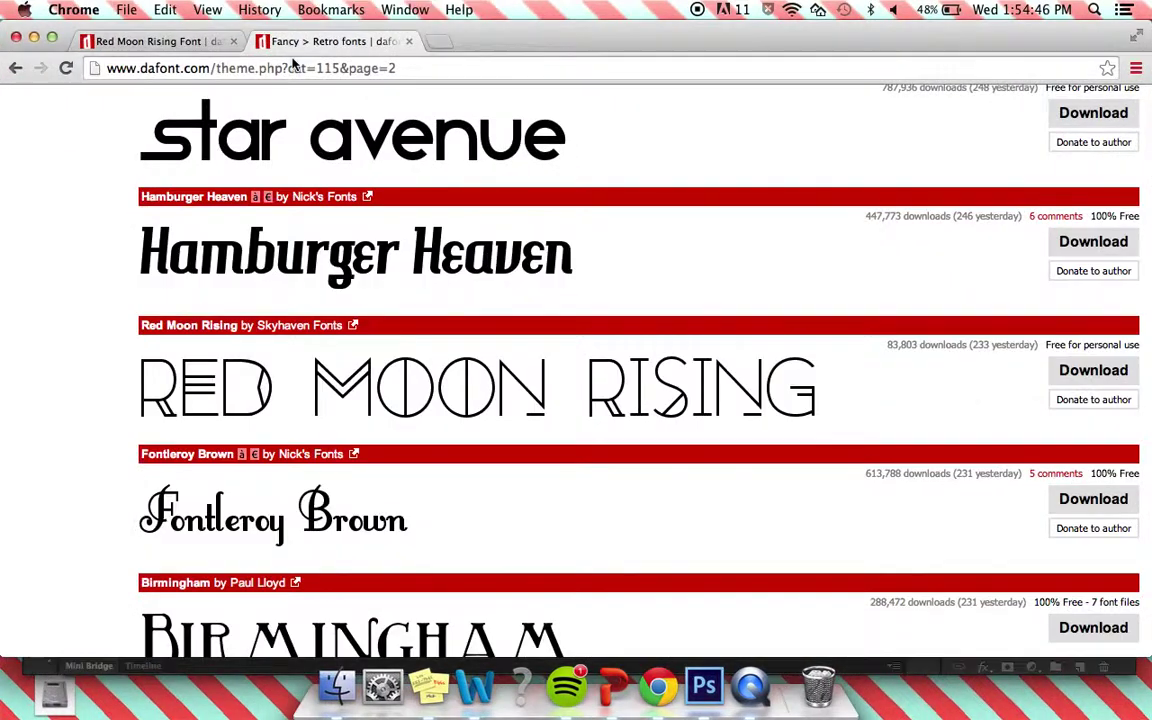
# - Look at the Red Moon Rising page and browse dafont's Retro fonts list
pyautogui.click(197, 44)
pyautogui.click(311, 43)
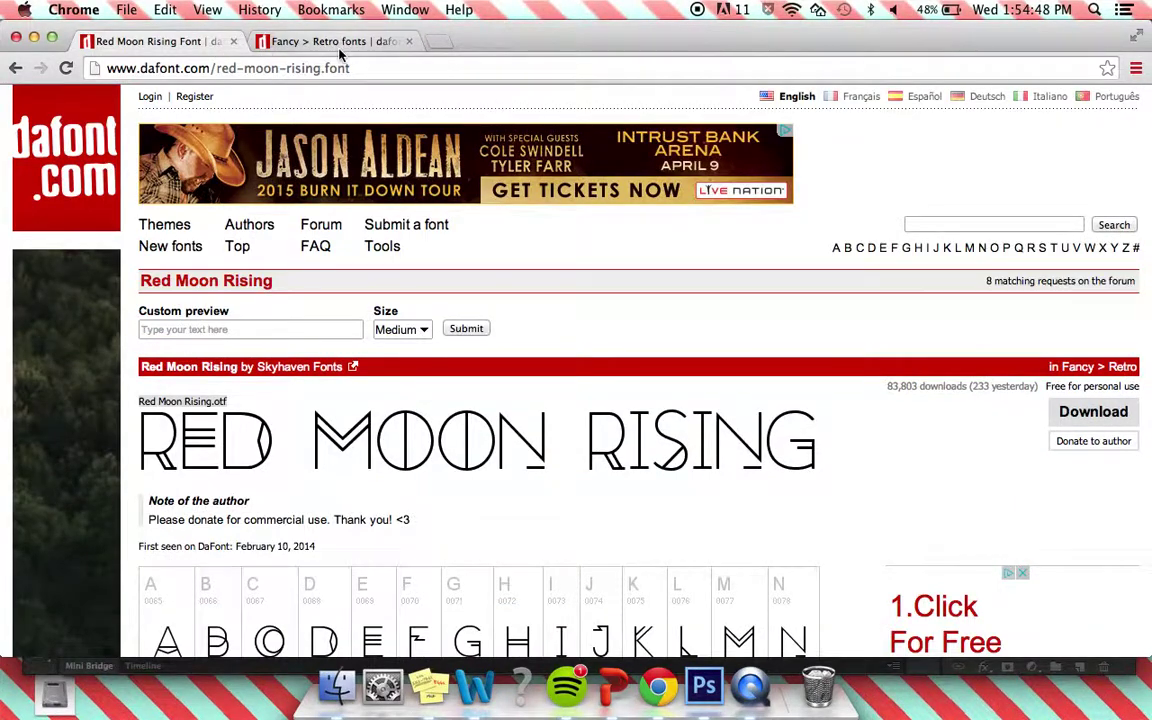
pyautogui.scroll(-5, 369, 347)
pyautogui.scroll(-4, 369, 347)
pyautogui.scroll(5, 369, 347)
pyautogui.scroll(2, 369, 347)
pyautogui.scroll(-5, 369, 347)
pyautogui.scroll(-3, 369, 347)
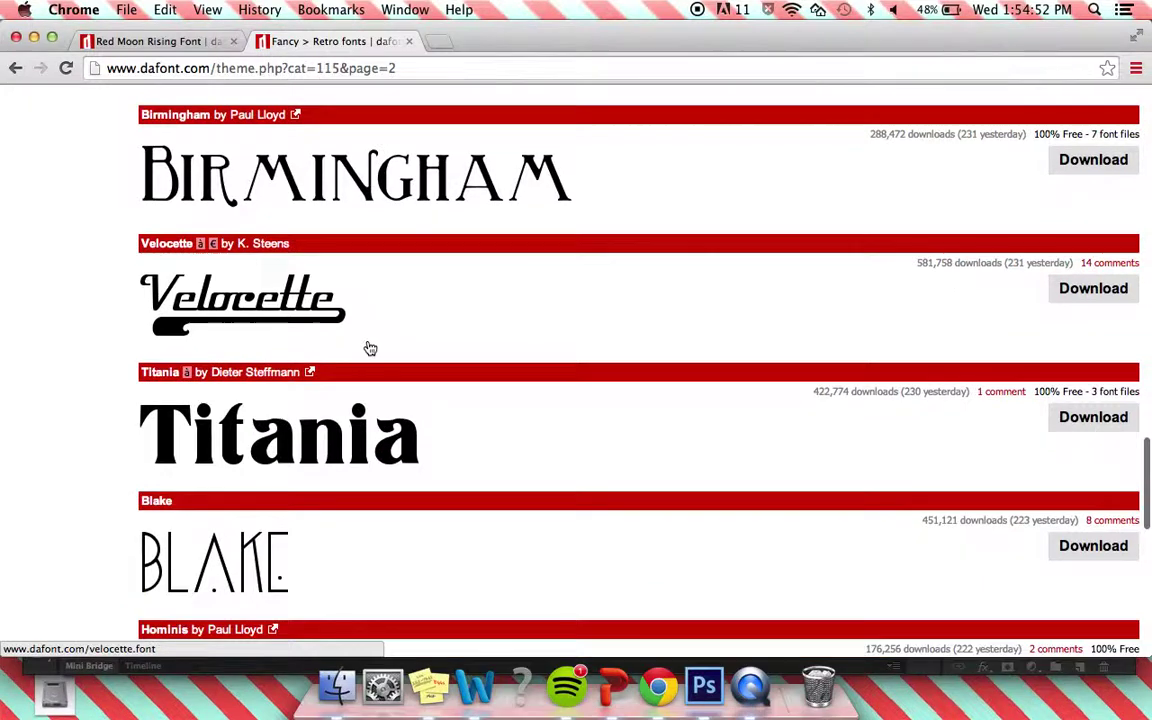
pyautogui.scroll(-2, 380, 332)
pyautogui.scroll(7, 453, 271)
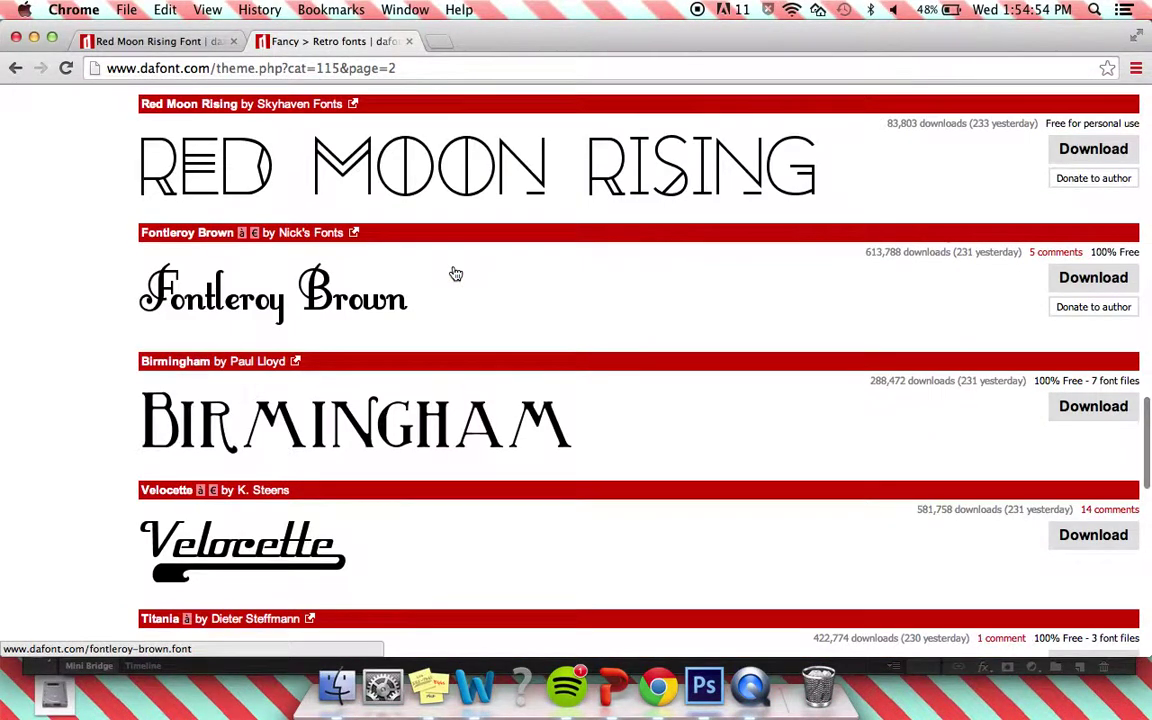
pyautogui.scroll(3, 455, 273)
pyautogui.scroll(2, 455, 273)
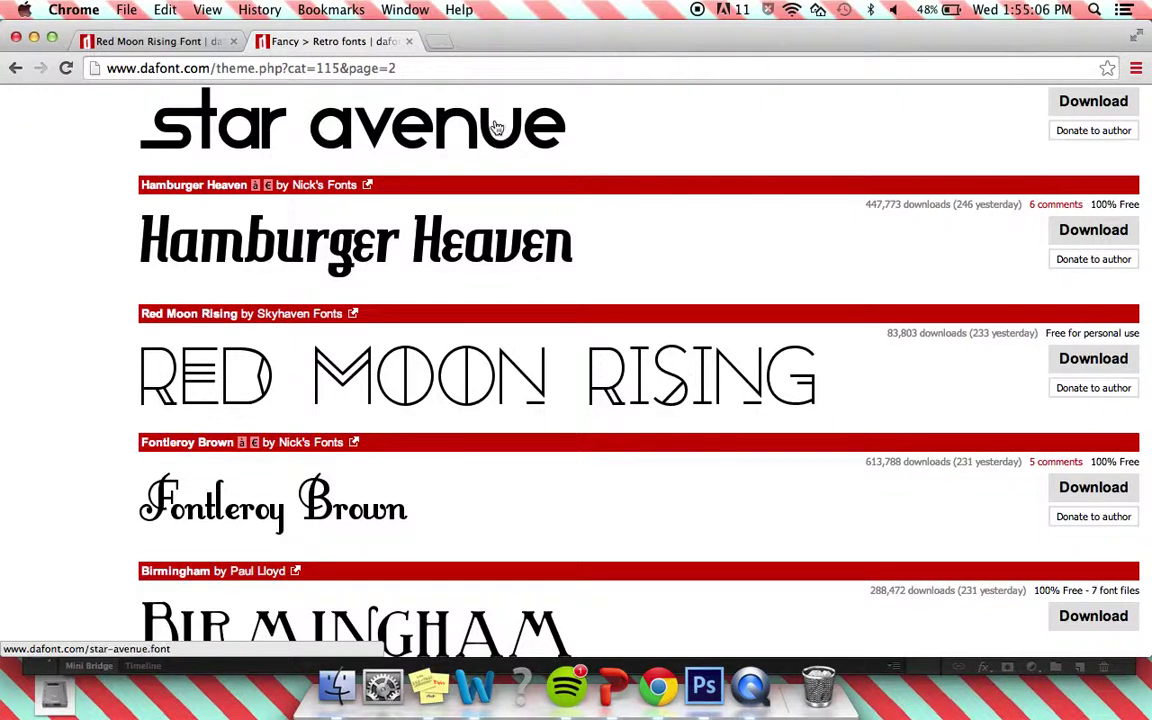
# - Close the Retro tab, download Red Moon Rising and unzip the archive
pyautogui.click(409, 41)
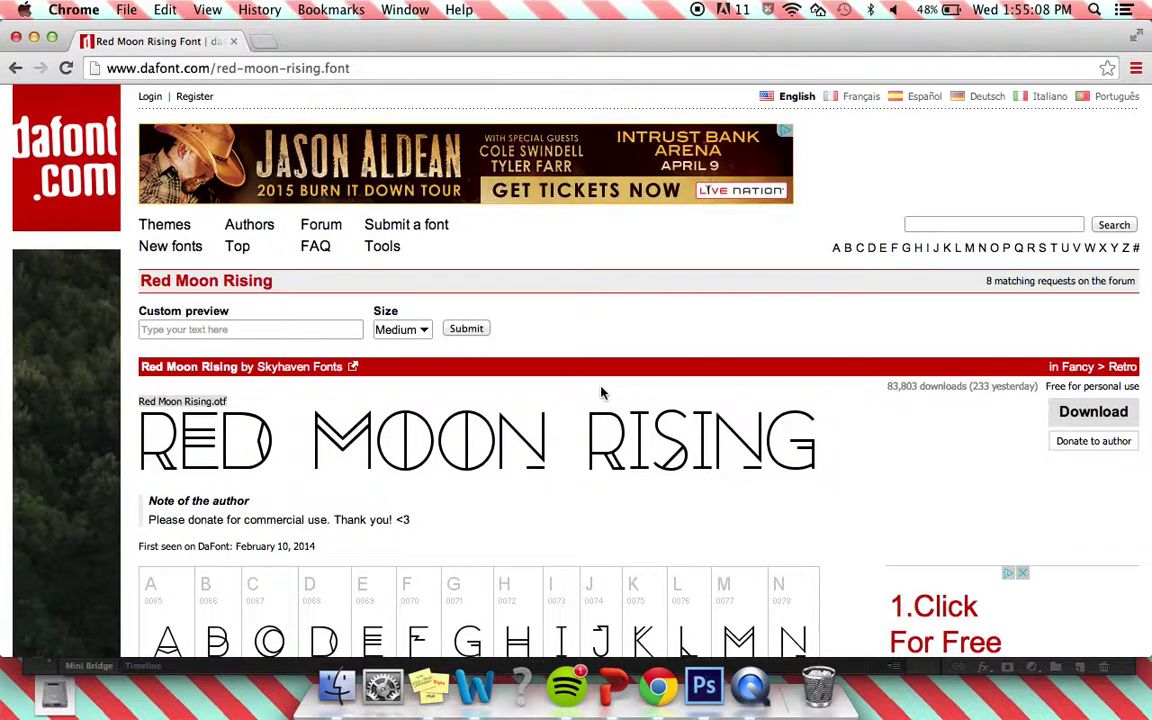
pyautogui.scroll(-1, 610, 430)
pyautogui.click(1090, 359)
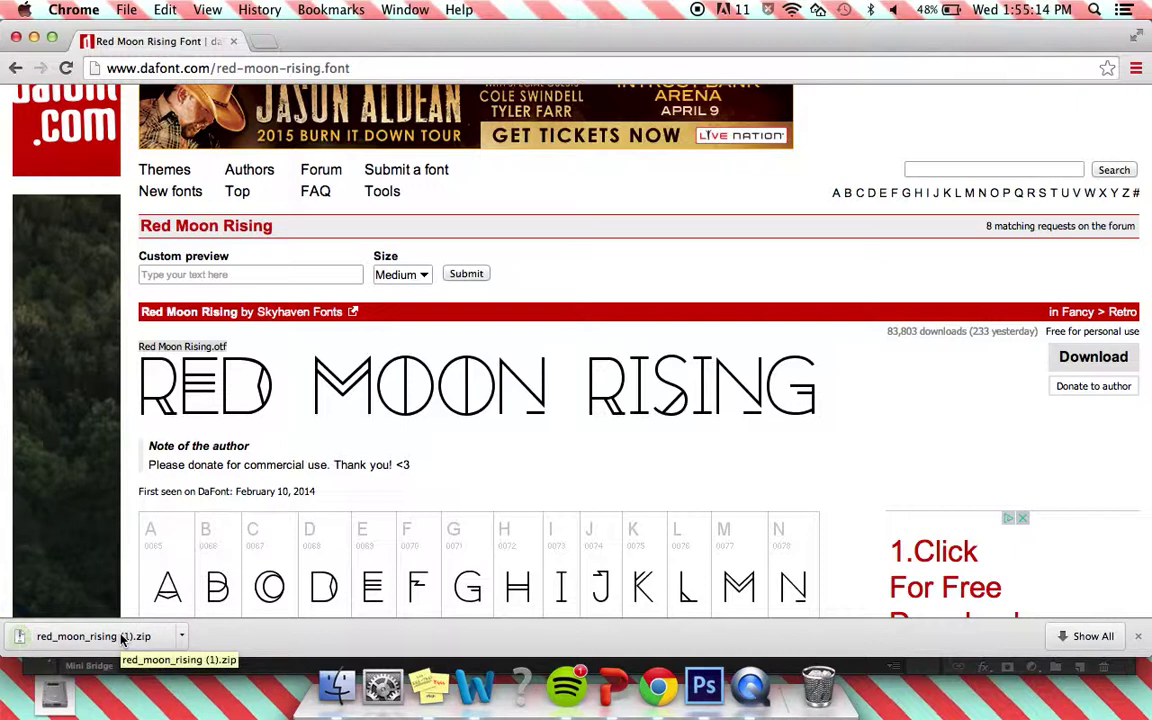
pyautogui.click(122, 637)
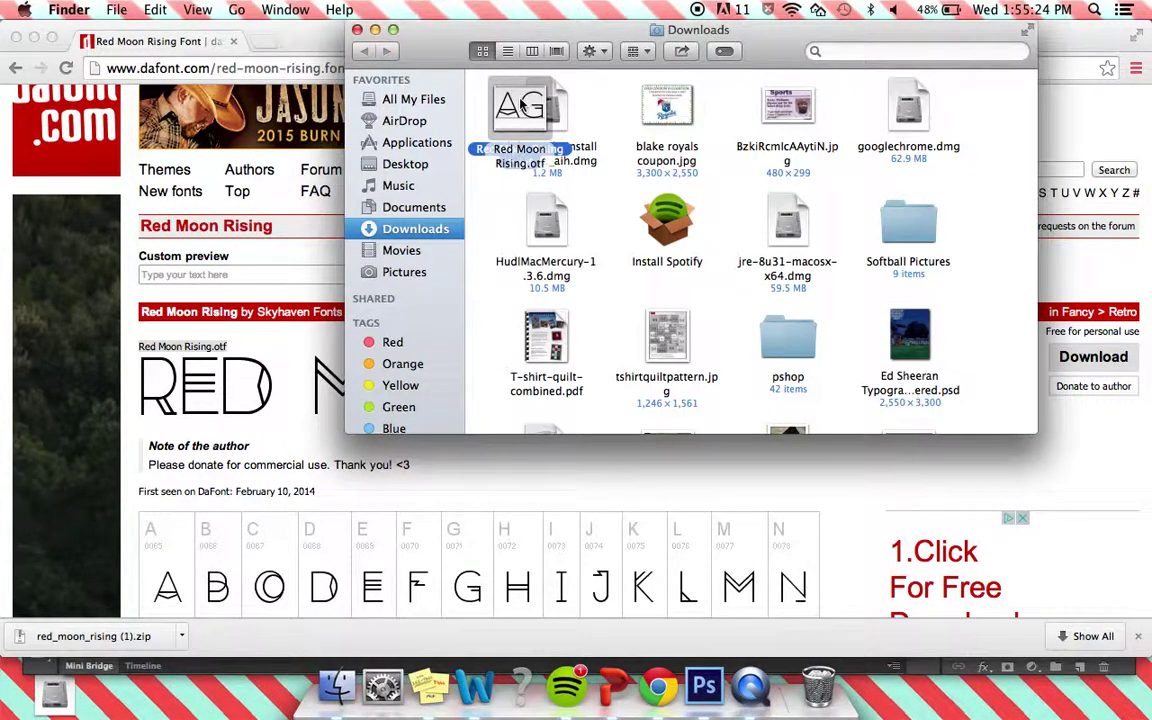
# - Install Red Moon Rising.otf through Font Book despite its warning, then close Font Book and Downloads
pyautogui.click(520, 105)
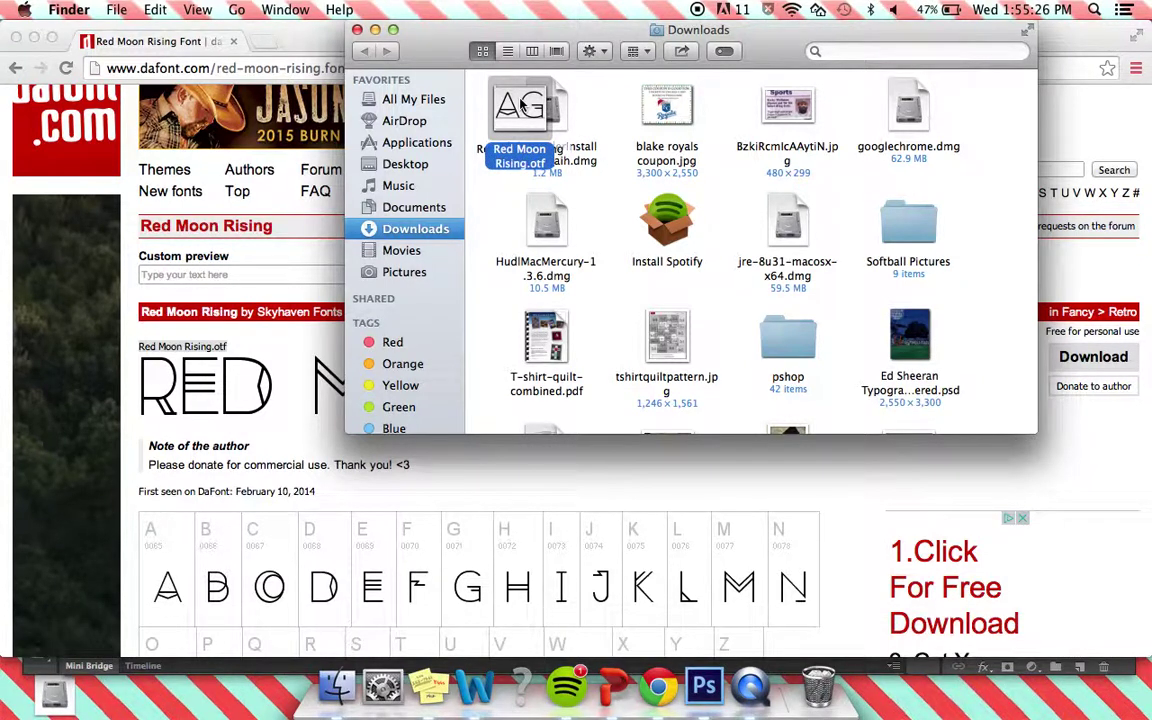
pyautogui.doubleClick(520, 105)
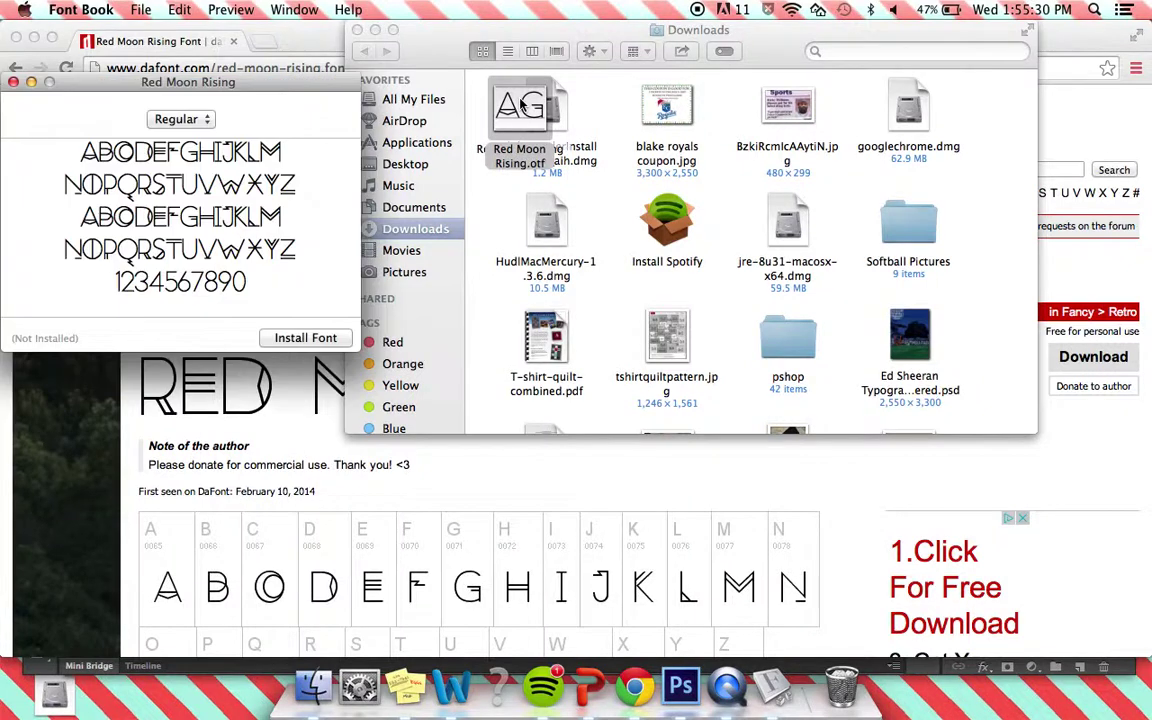
pyautogui.click(306, 340)
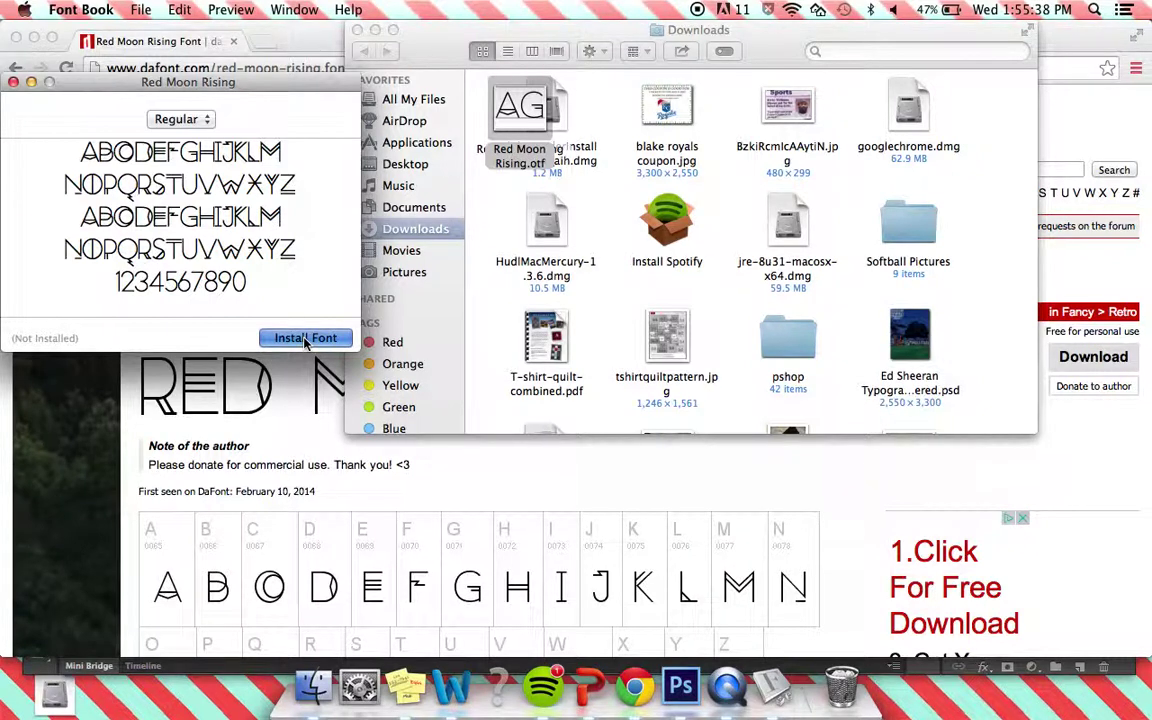
pyautogui.click(306, 340)
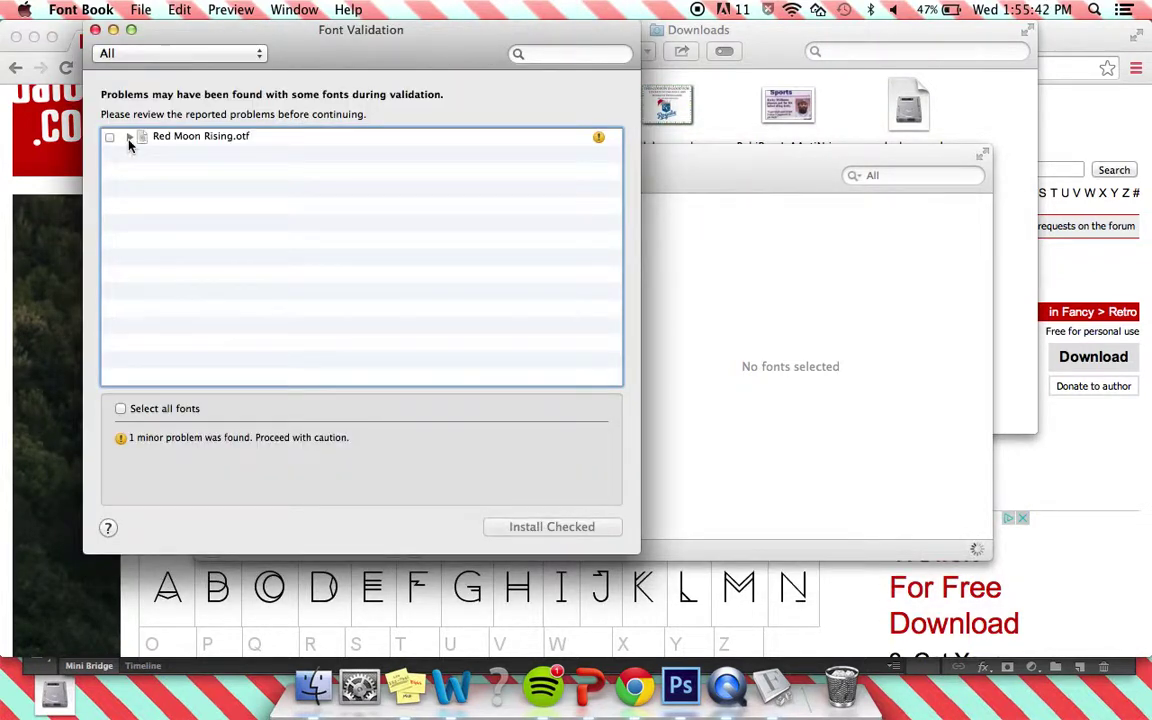
pyautogui.click(110, 137)
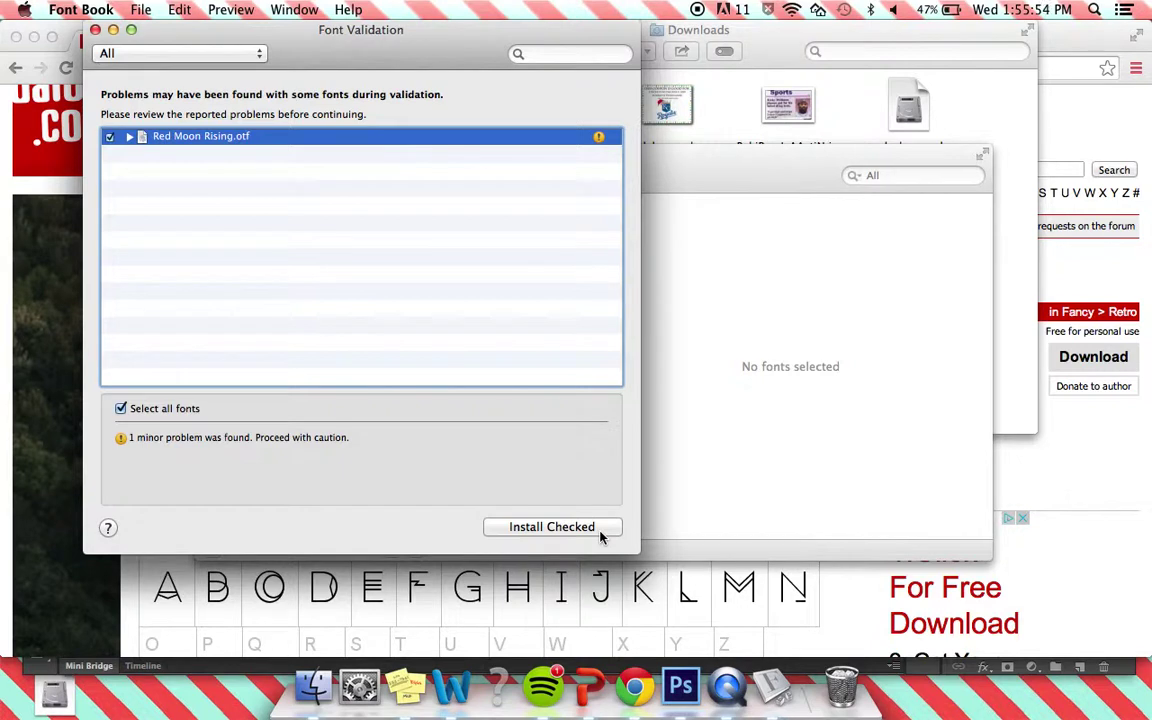
pyautogui.click(600, 537)
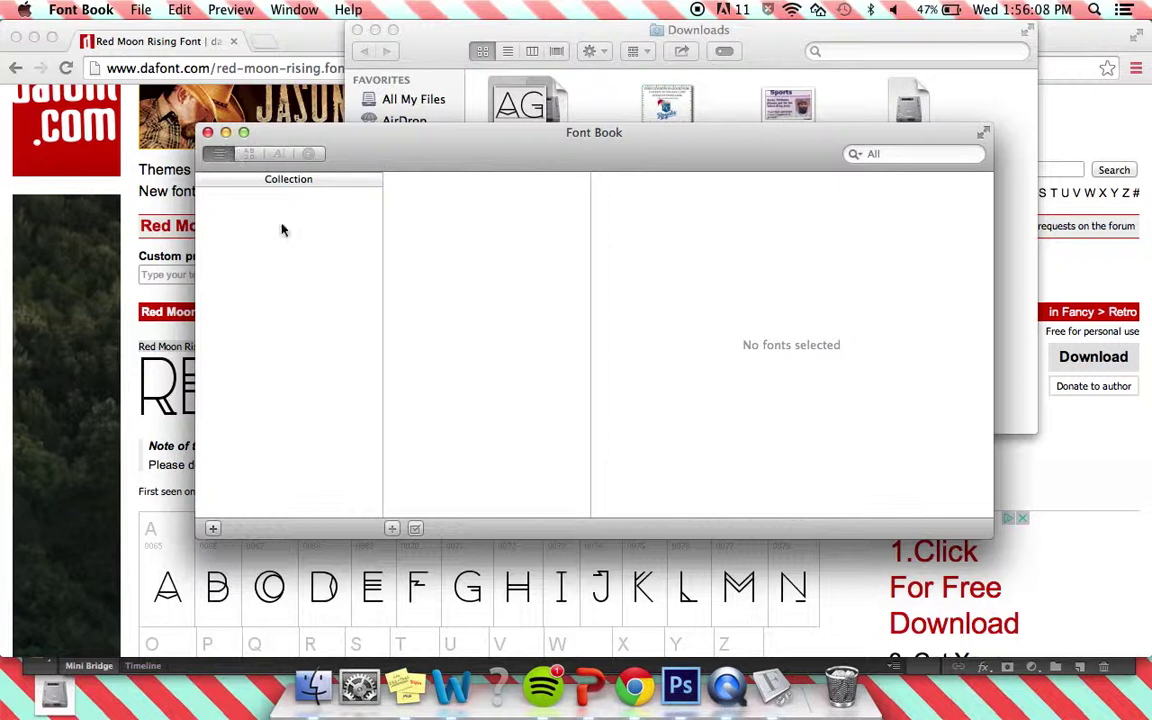
pyautogui.click(207, 132)
pyautogui.click(357, 30)
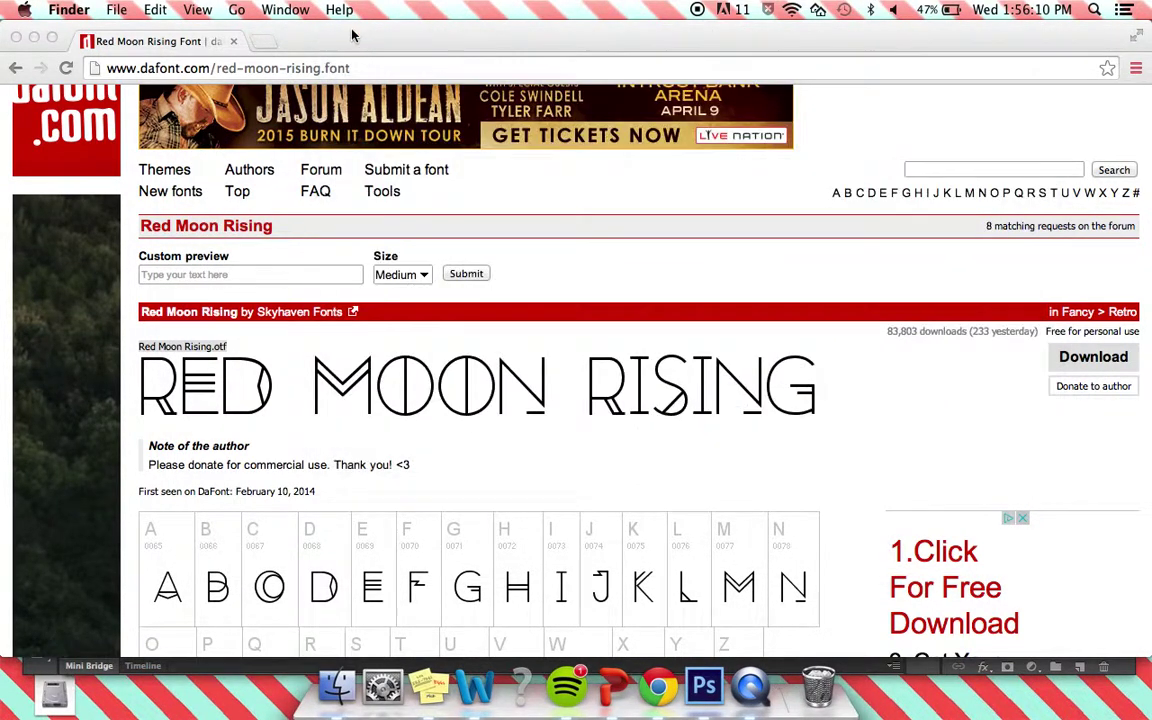
# - Close Chrome and start a Photoshop text layer at the poster's left, above the grass
pyautogui.click(16, 37)
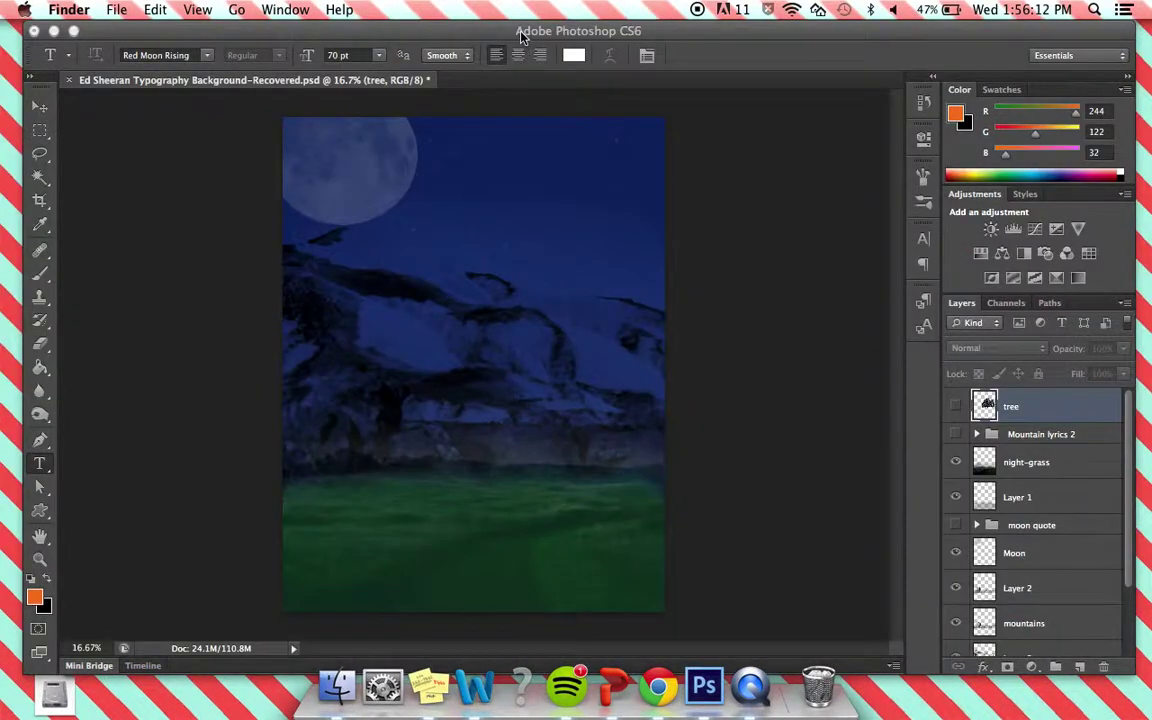
pyautogui.click(472, 36)
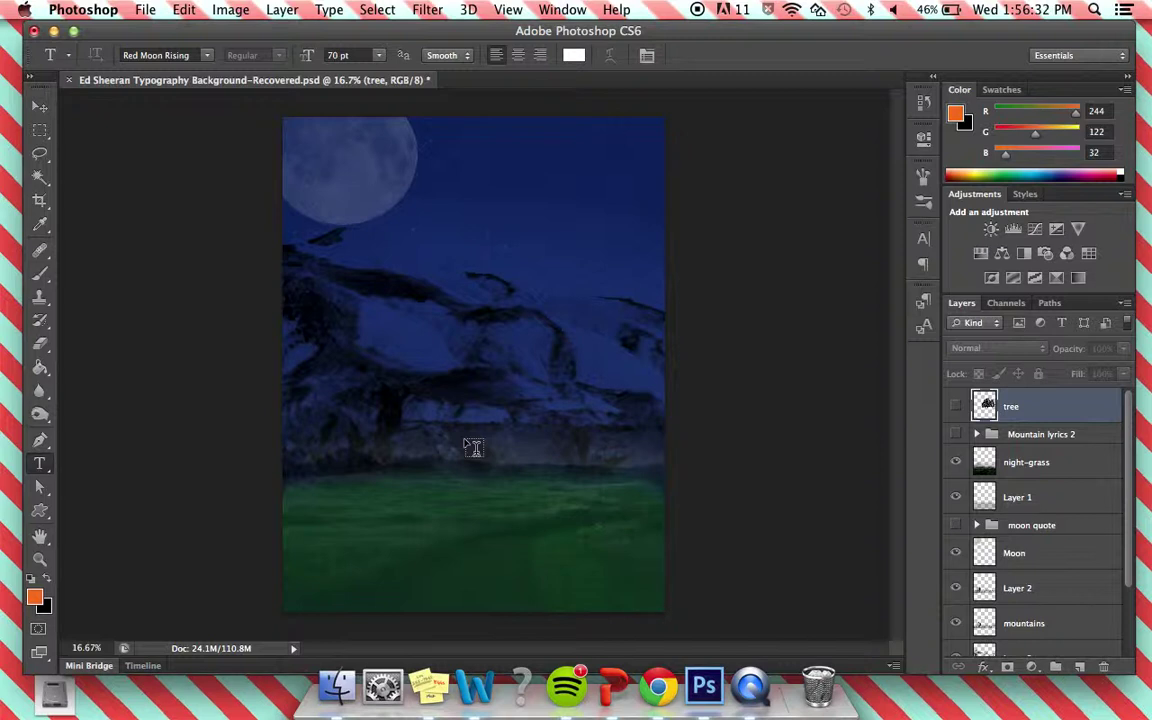
pyautogui.click(299, 450)
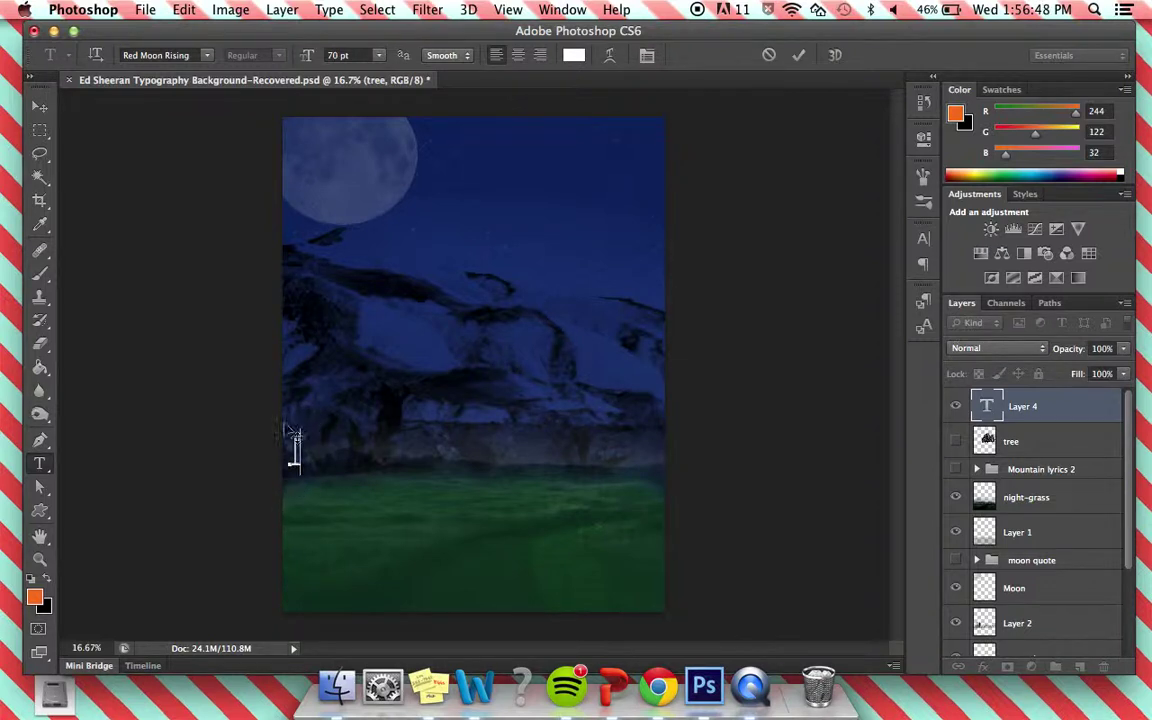
# - Type the letter I and stretch it to about 111% height
pyautogui.write('I')
pyautogui.click(39, 108)
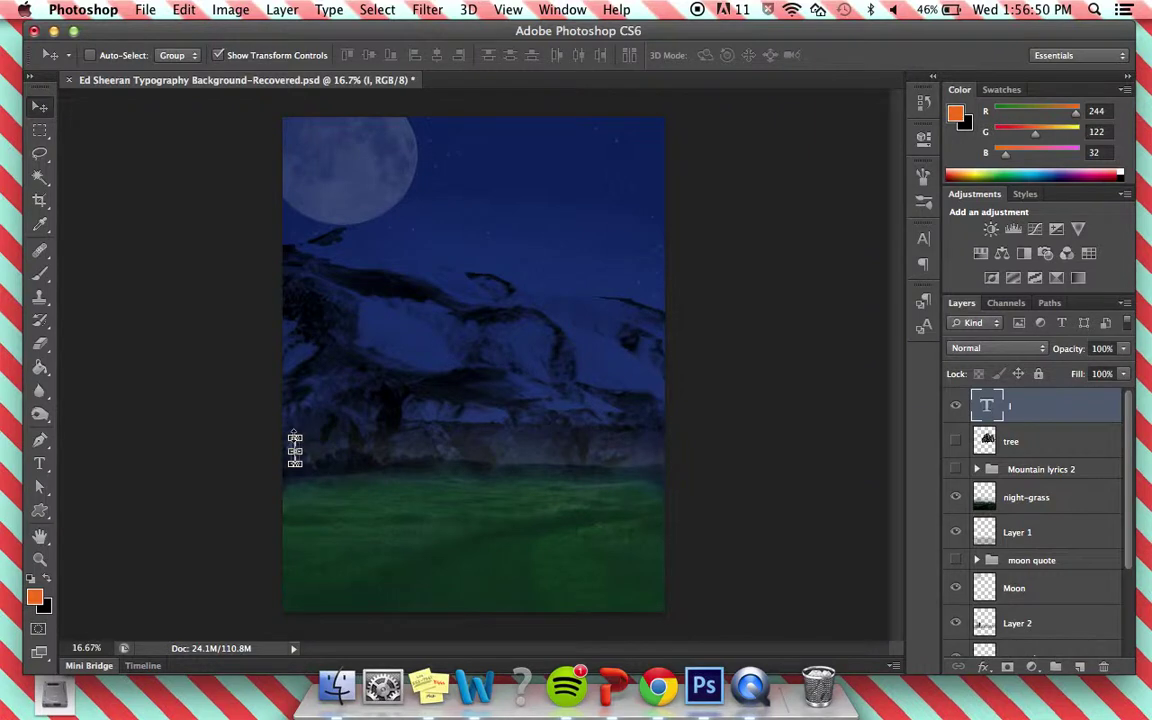
pyautogui.hotkey('ctrl', 't')
pyautogui.moveTo(300, 424); pyautogui.dragTo(299, 417)
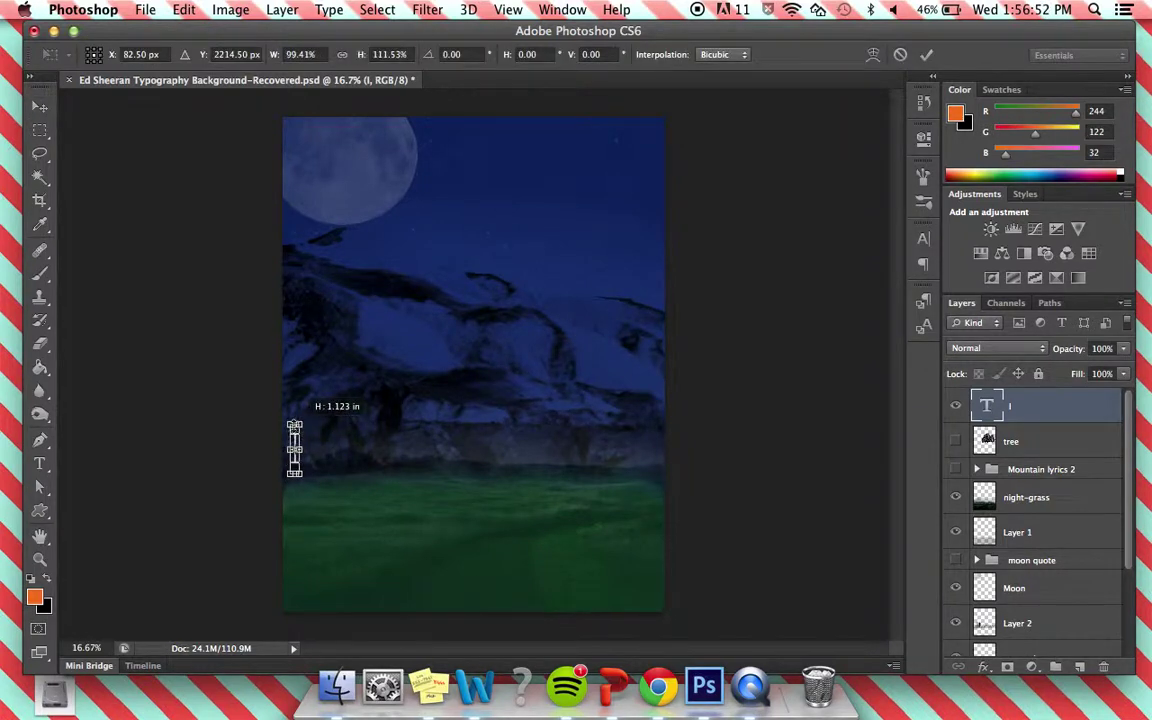
pyautogui.click(39, 107)
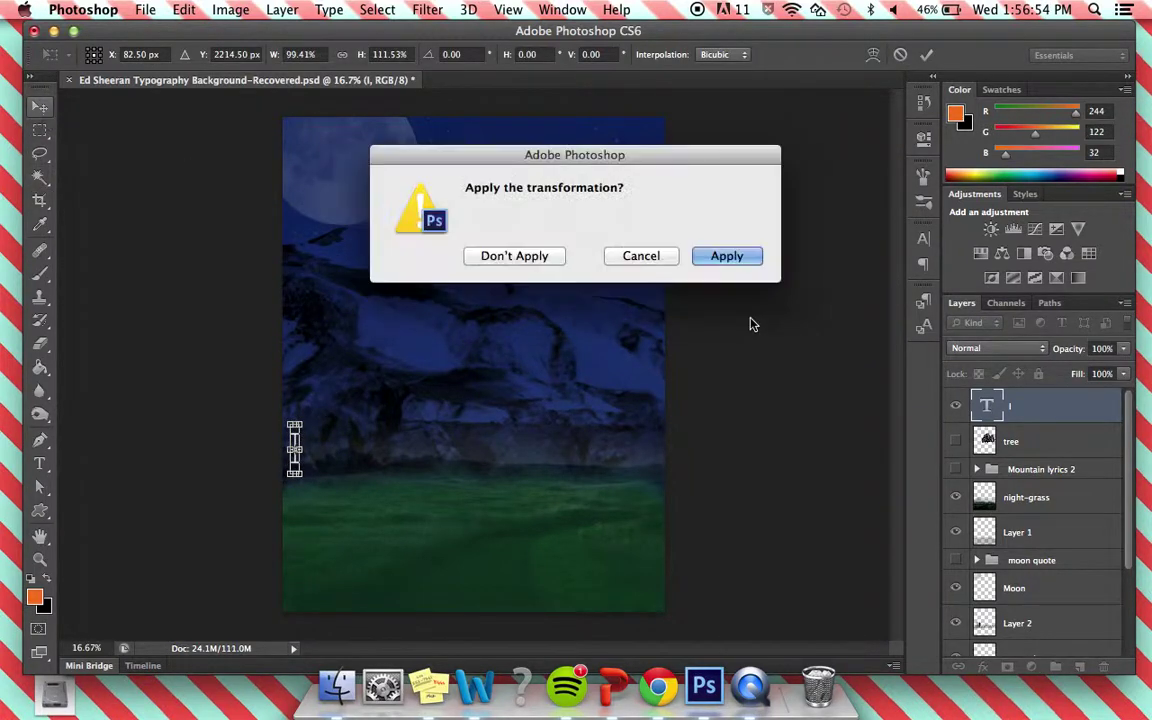
pyautogui.click(740, 257)
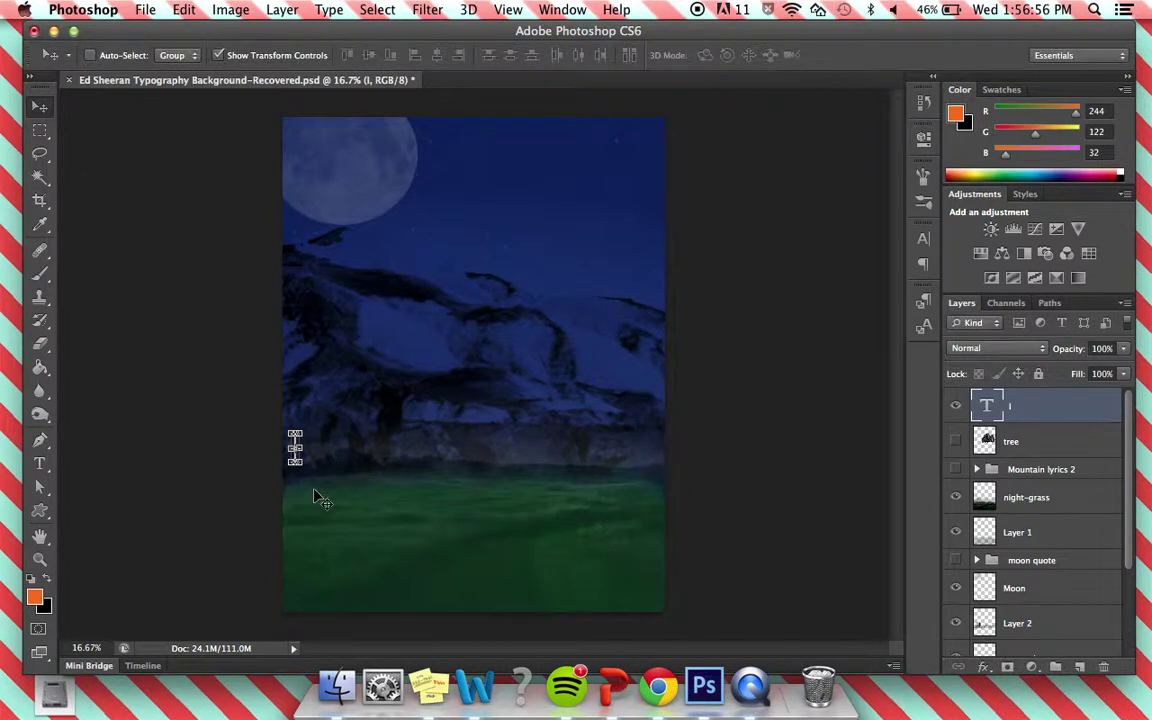
# - Nudge the I slightly left and make its layer active again
pyautogui.moveTo(313, 495); pyautogui.dragTo(308, 496)
pyautogui.click(1060, 439)
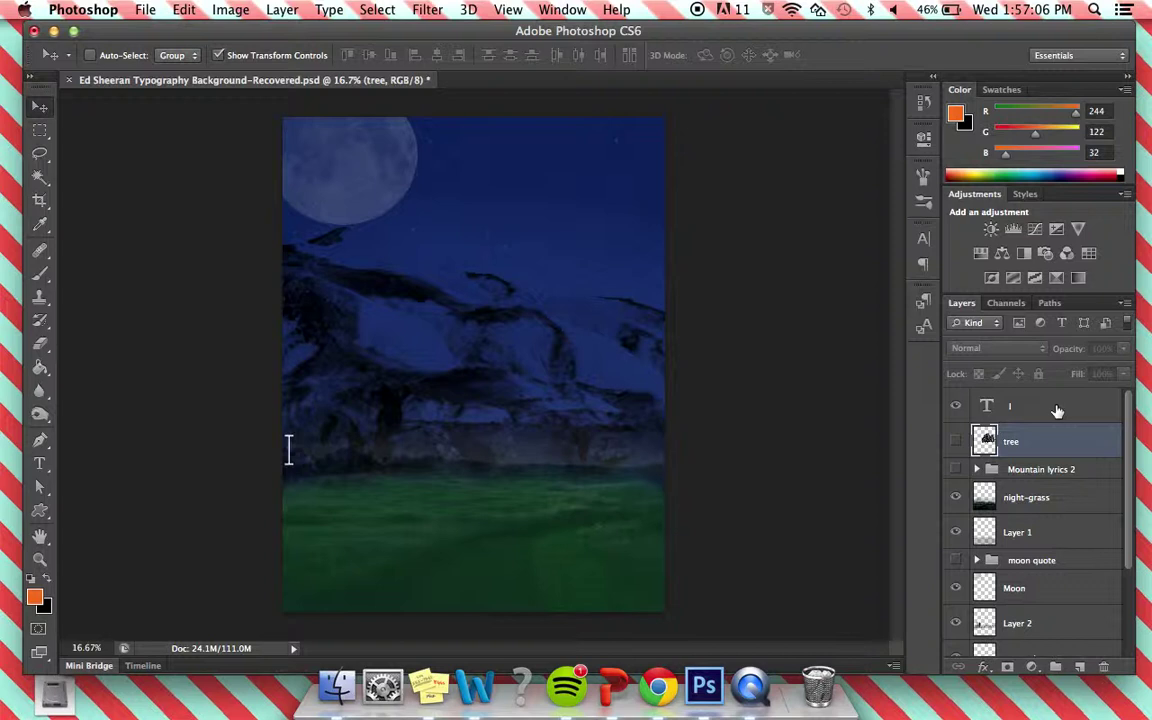
pyautogui.click(1057, 410)
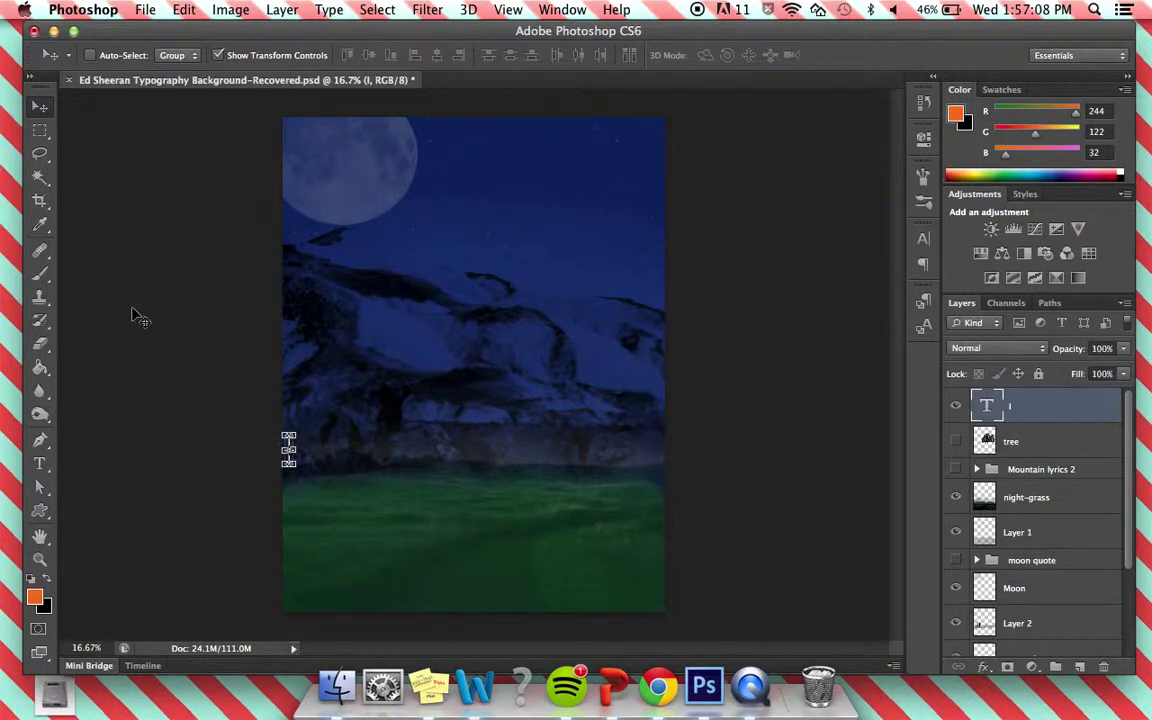
pyautogui.click(40, 463)
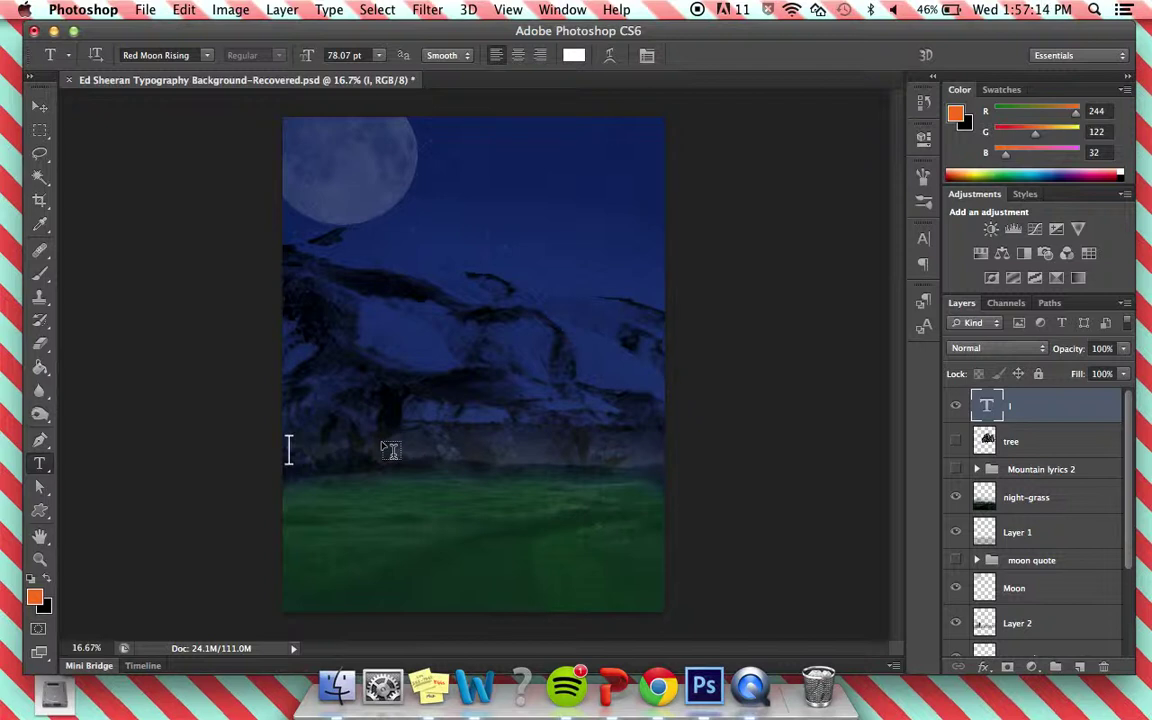
# - Type SEE as a new text layer at the mountain base
pyautogui.click(381, 440)
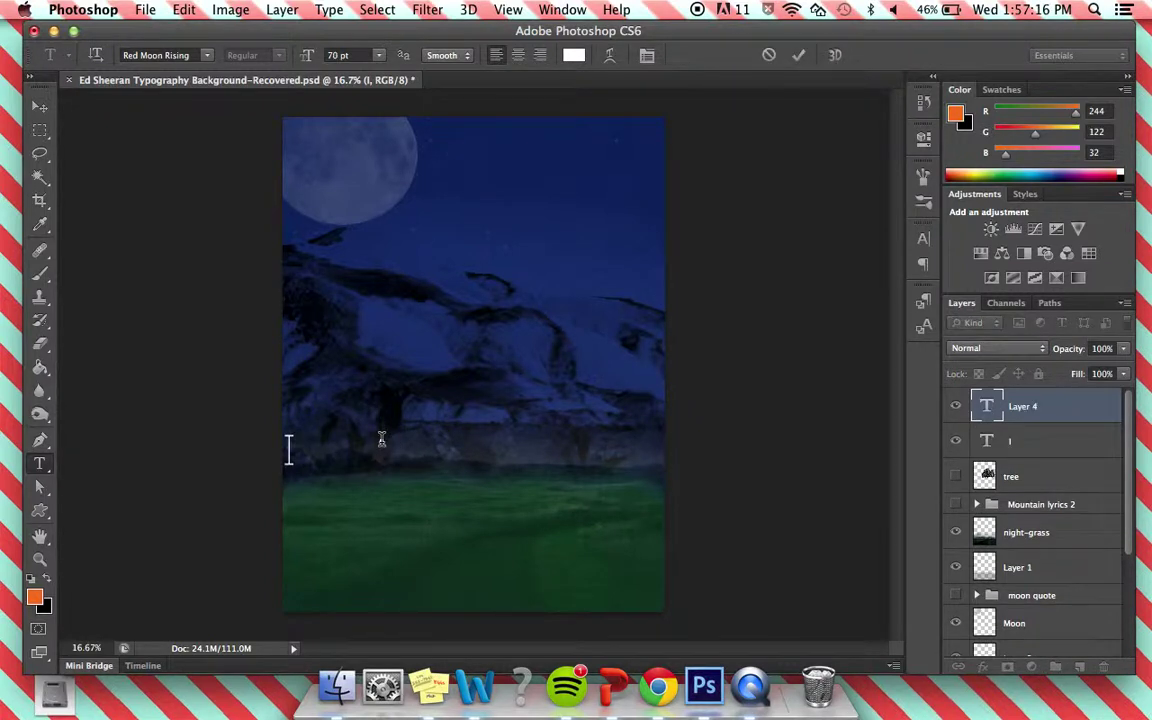
pyautogui.write('SEE')
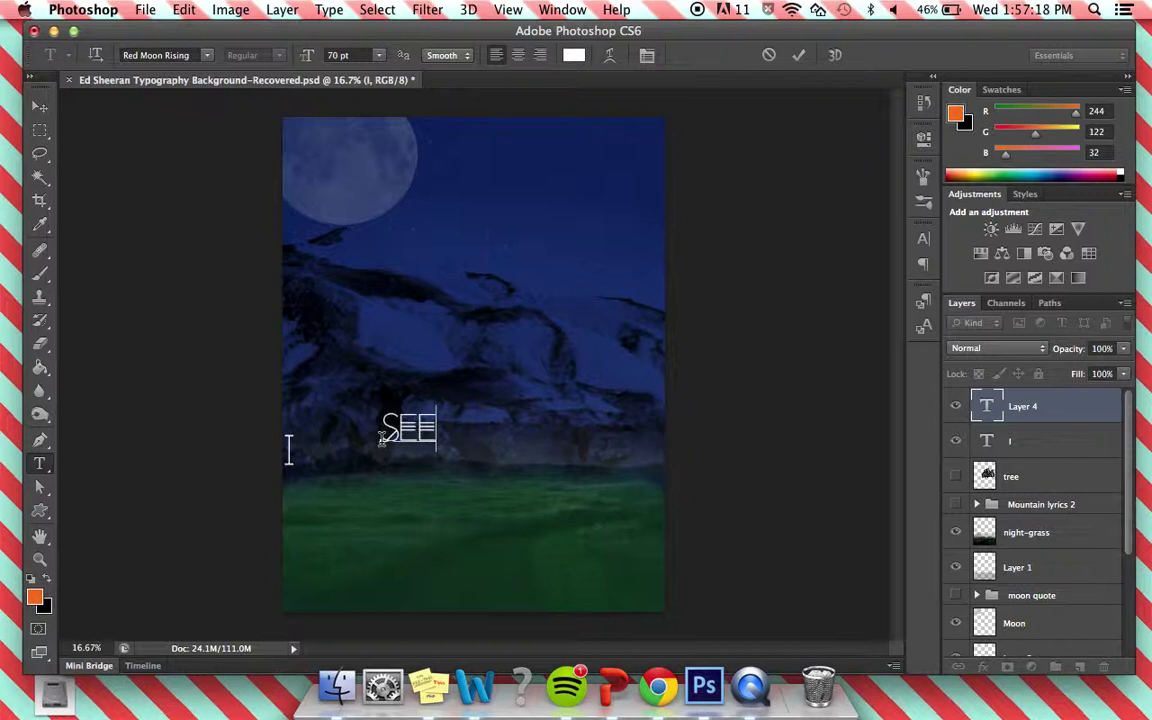
pyautogui.hotkey('shift', 'Left')
pyautogui.hotkey('shift', 'Left')
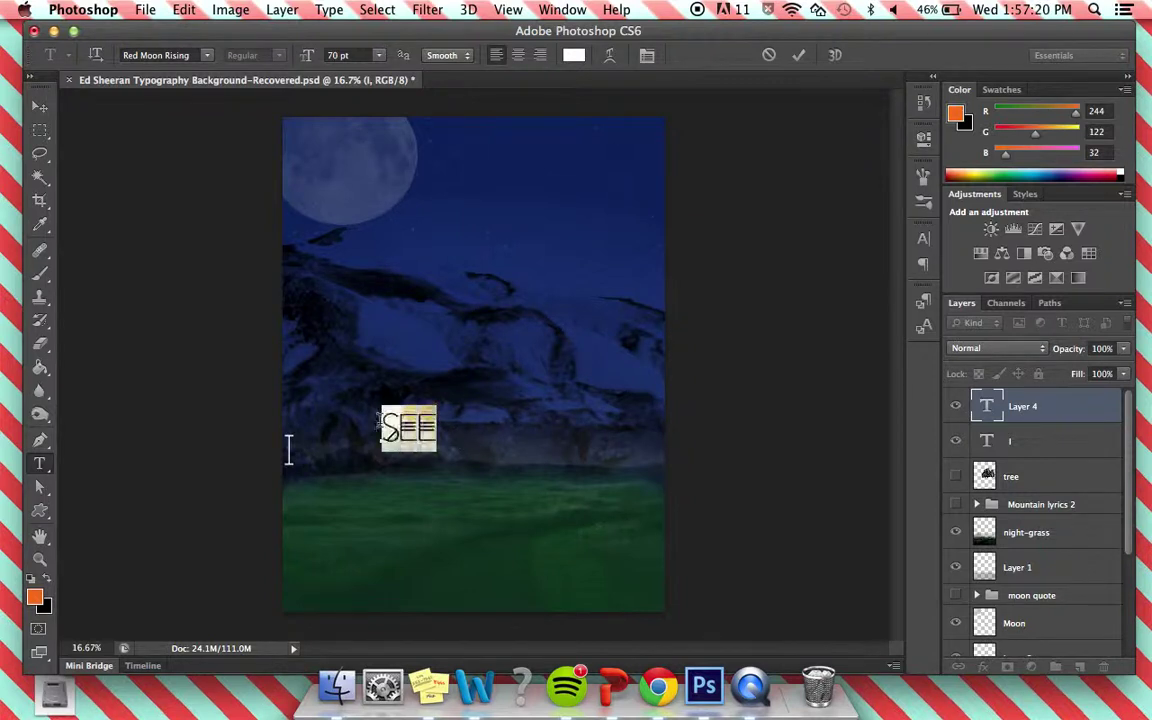
pyautogui.press('Right')
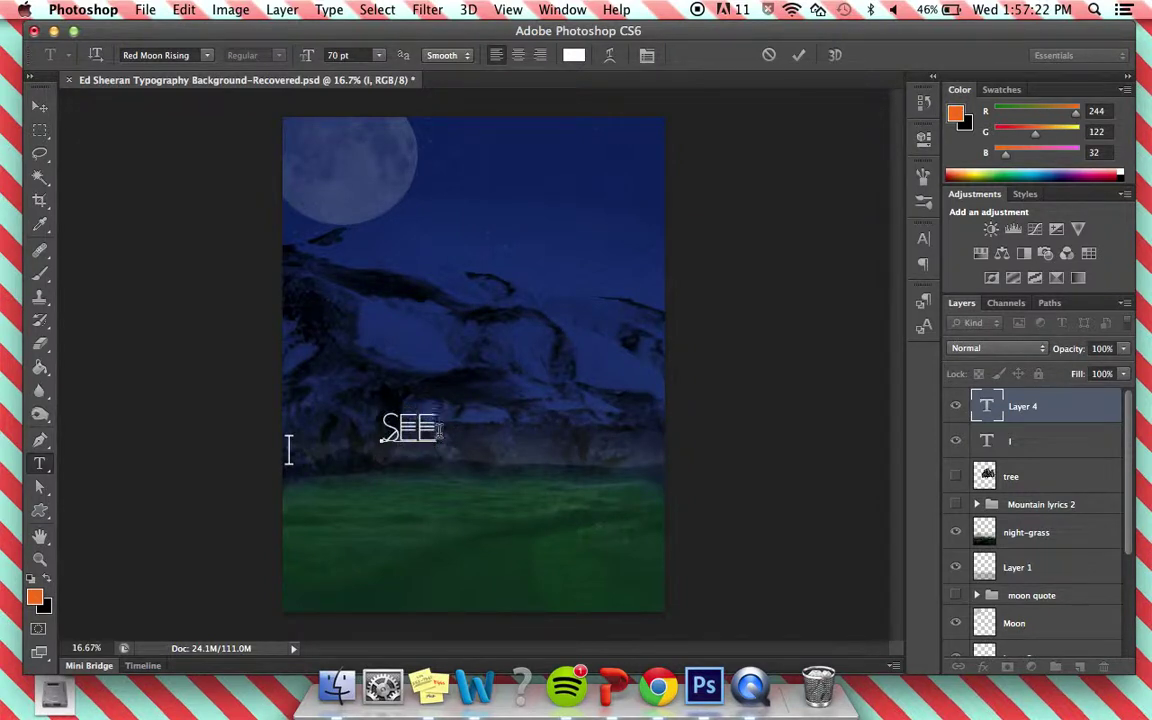
pyautogui.click(40, 106)
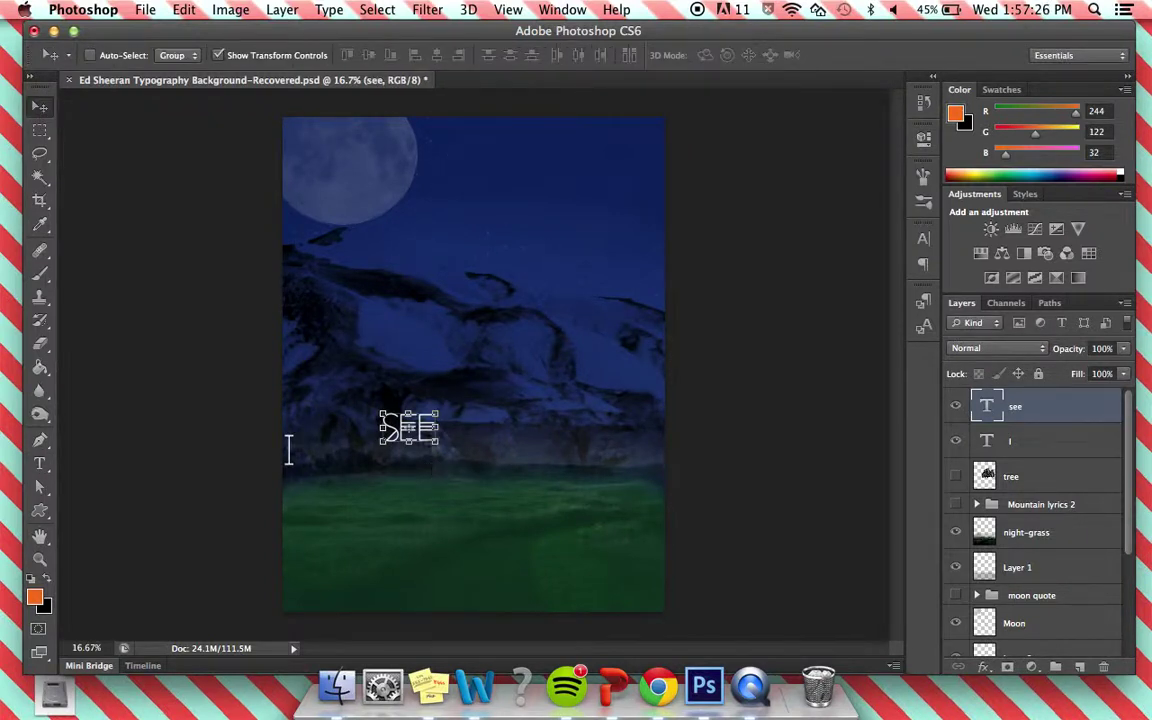
# - Rotate SEE about -90° so it runs vertically
pyautogui.click(433, 462)
pyautogui.moveTo(433, 462); pyautogui.dragTo(437, 456)
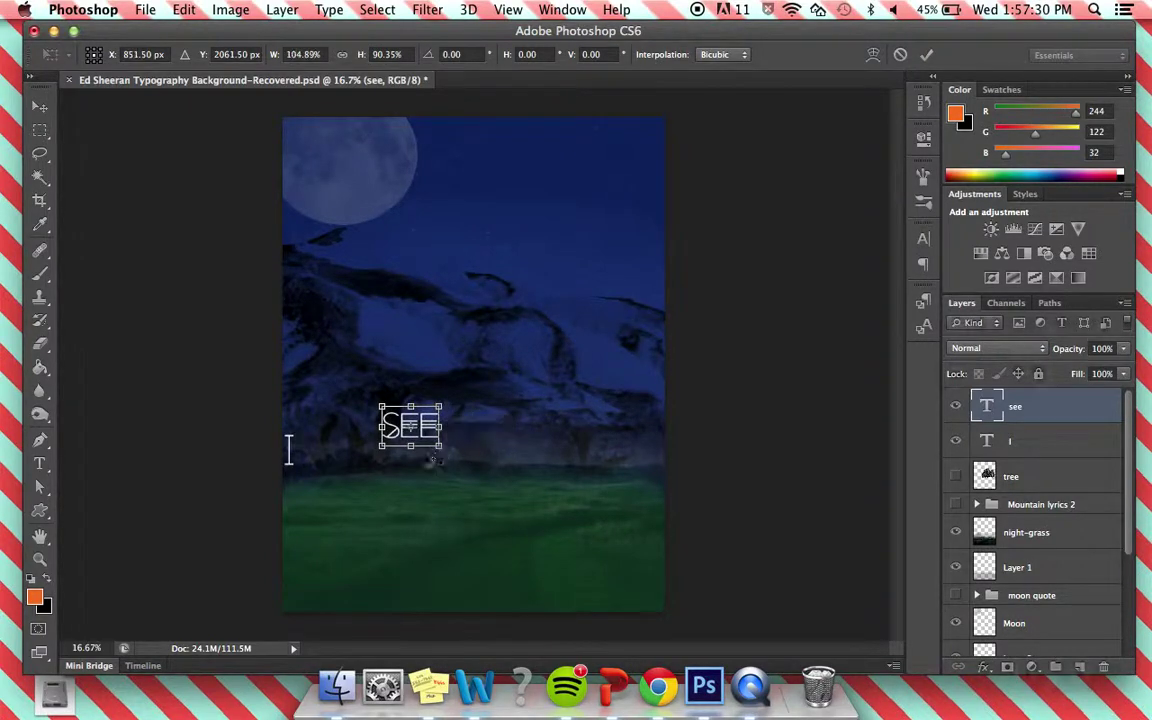
pyautogui.moveTo(442, 451)
pyautogui.mouseDown()
pyautogui.moveTo(451, 425)
pyautogui.moveTo(434, 414)
pyautogui.mouseUp()
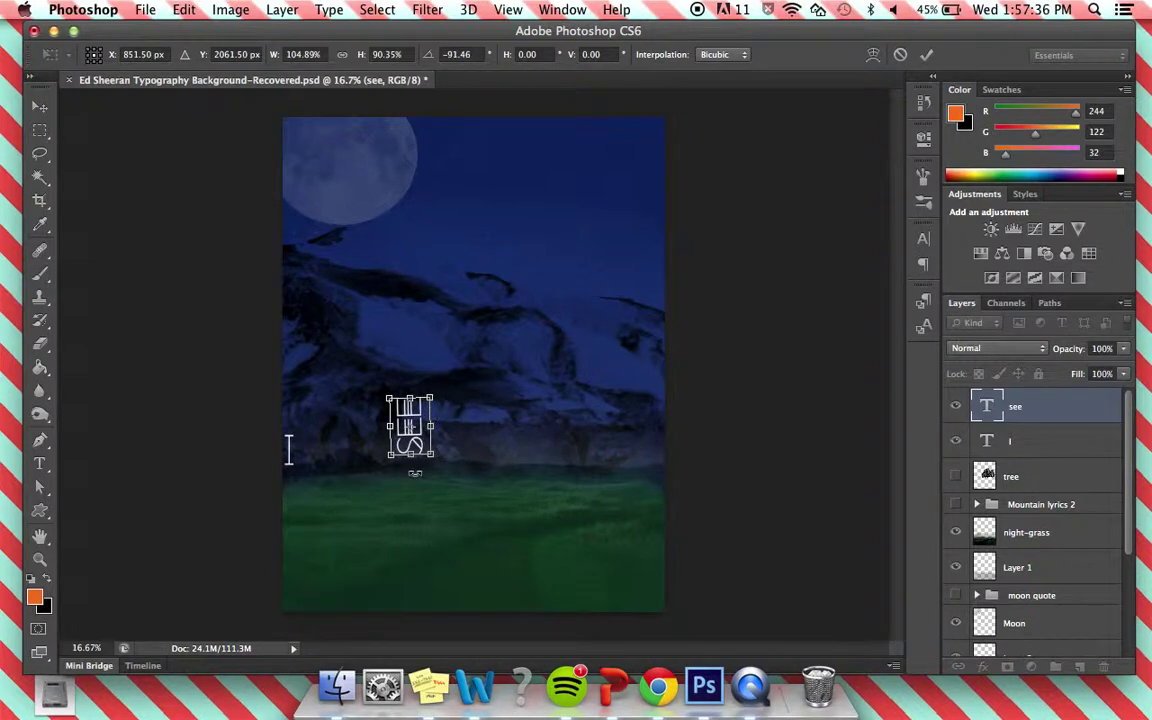
pyautogui.click(40, 106)
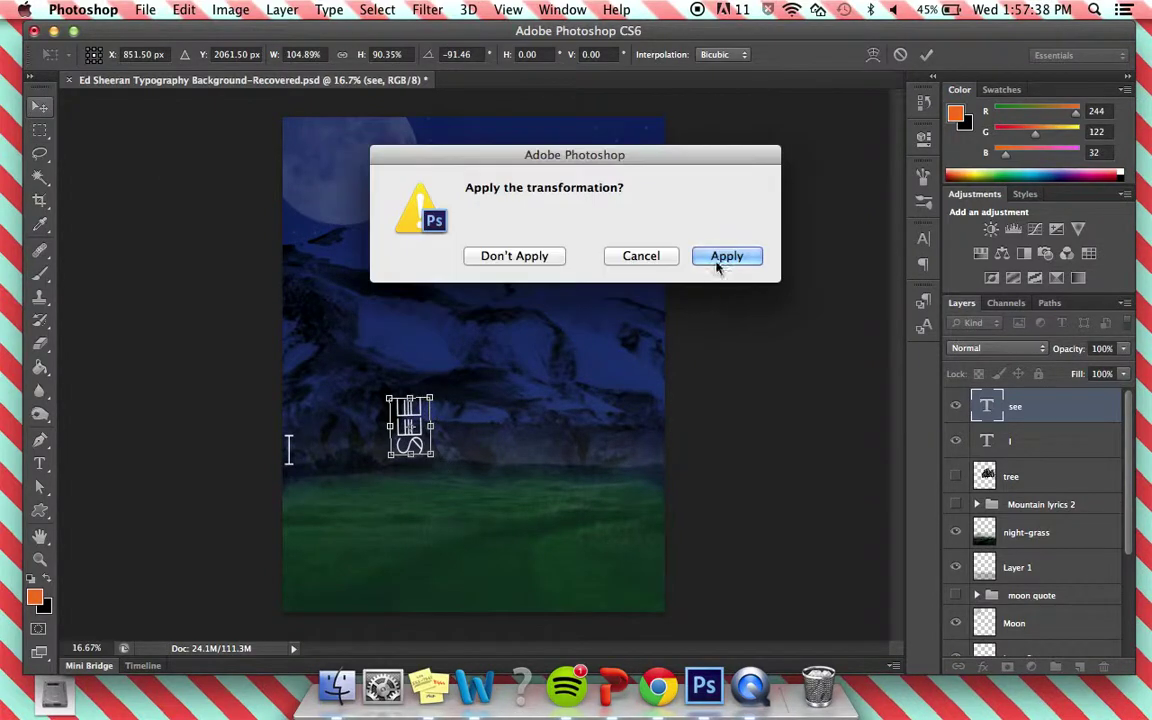
pyautogui.click(720, 258)
# - Move the vertical SEE beside the I and make it narrower
pyautogui.moveTo(404, 484); pyautogui.dragTo(314, 511)
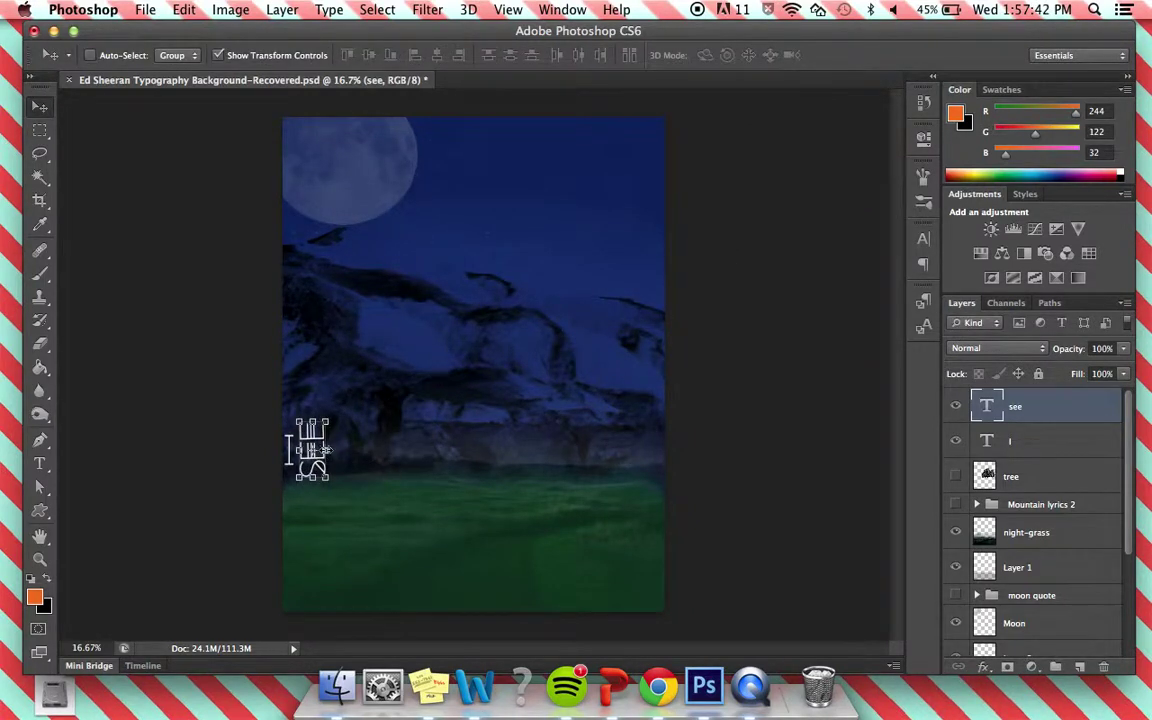
pyautogui.moveTo(290, 450); pyautogui.dragTo(289, 450)
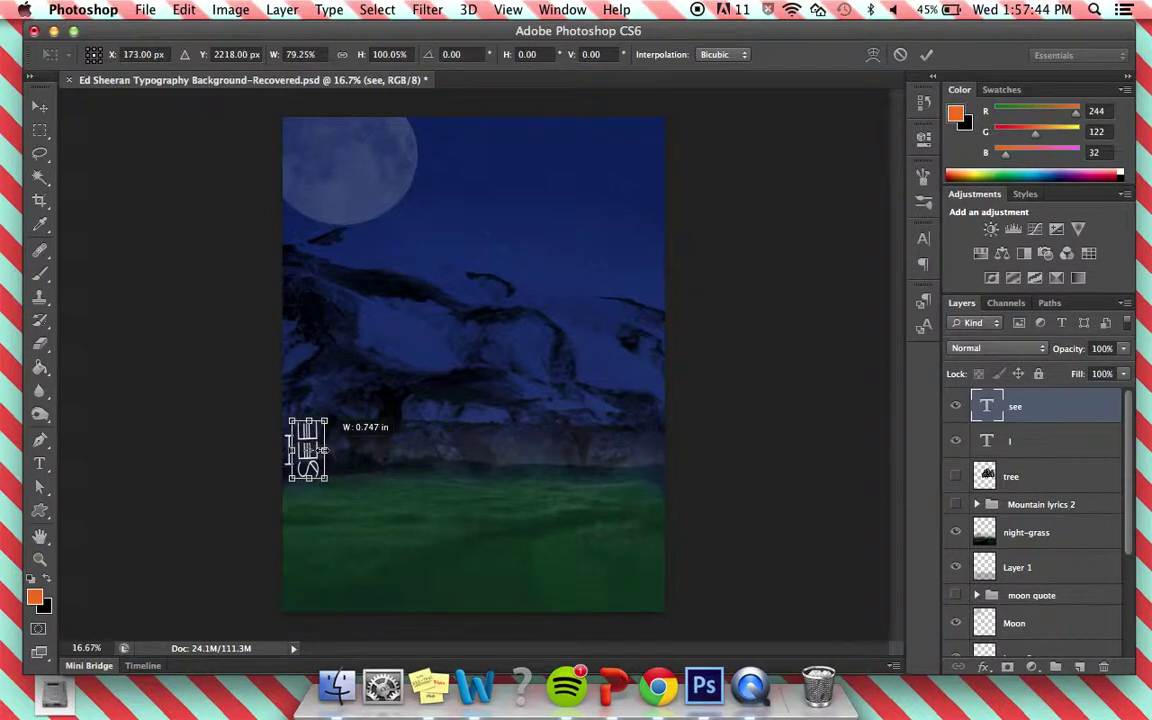
pyautogui.moveTo(325, 450); pyautogui.dragTo(325, 450)
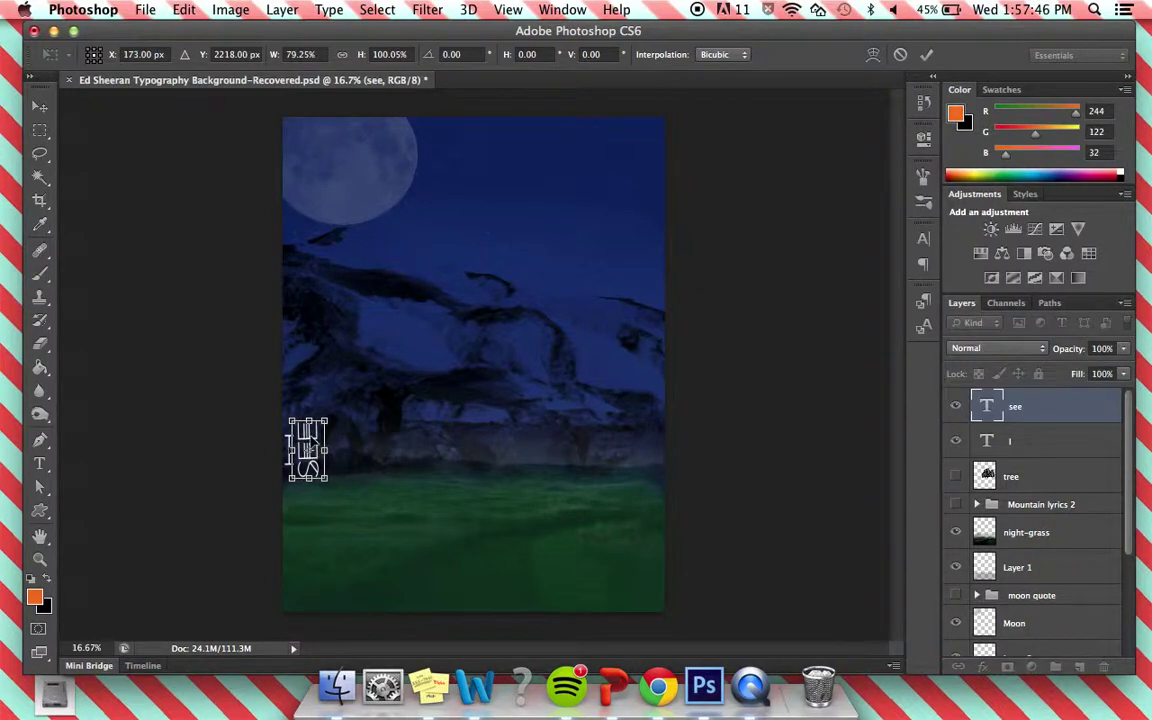
pyautogui.click(40, 463)
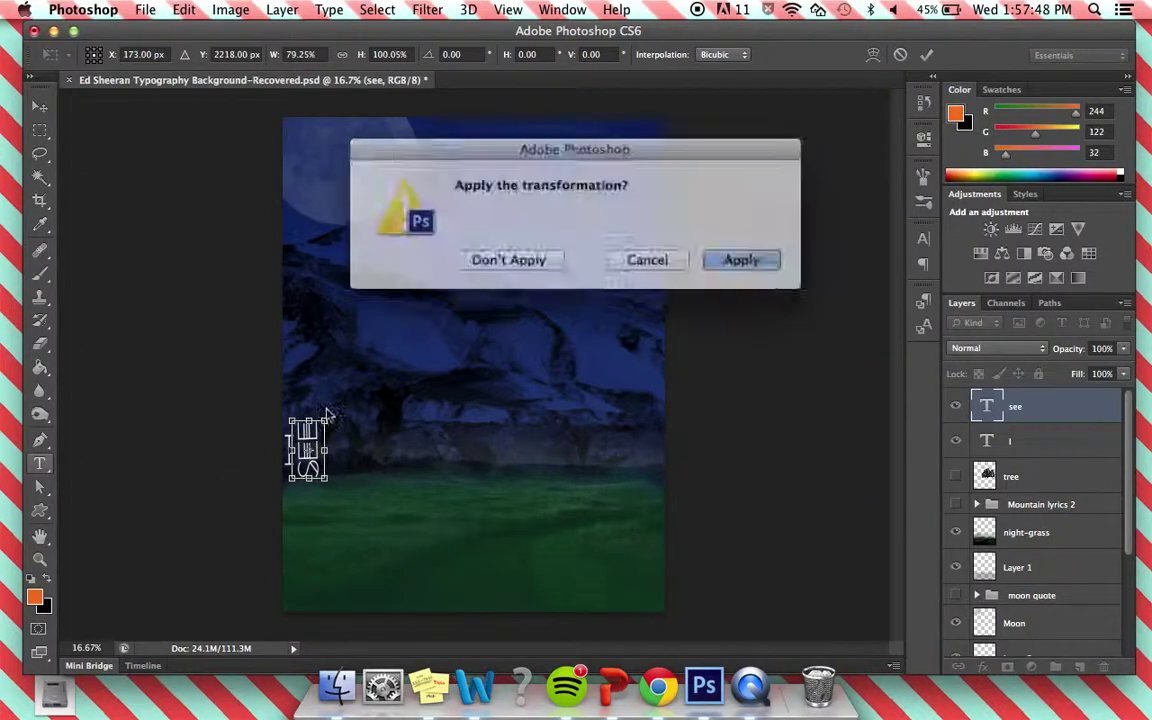
pyautogui.click(727, 256)
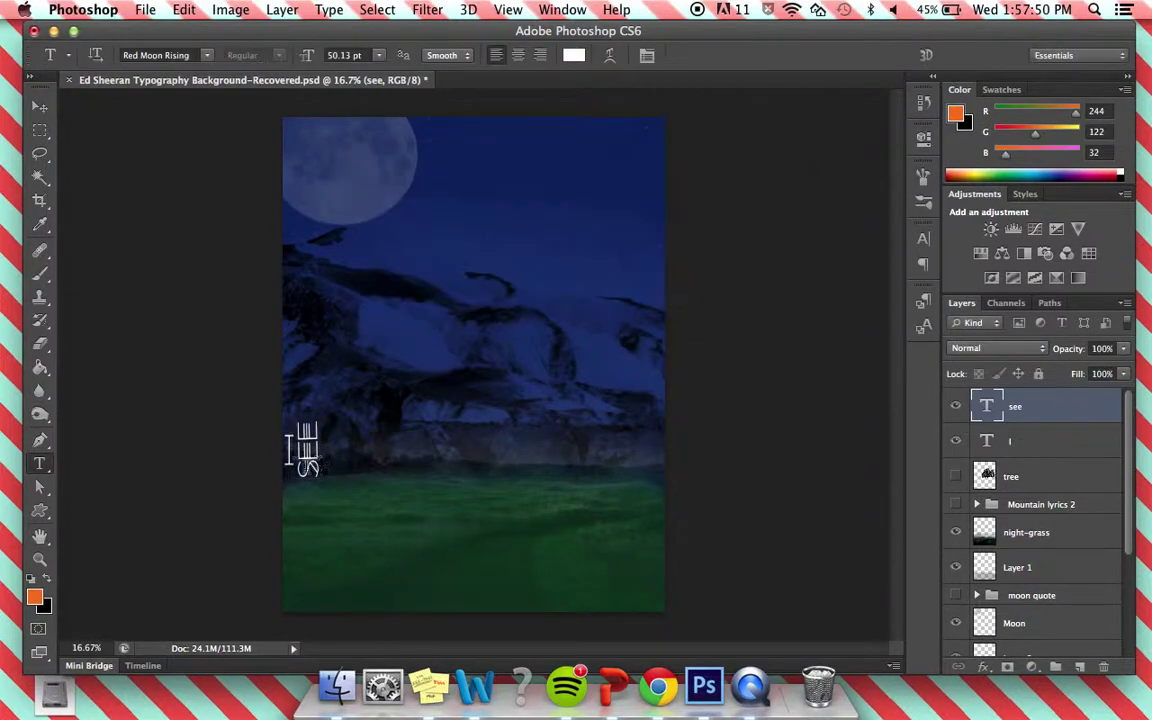
# - Set the vertical SEE letters to an 85% vertical scale in the Character panel
pyautogui.click(310, 460)
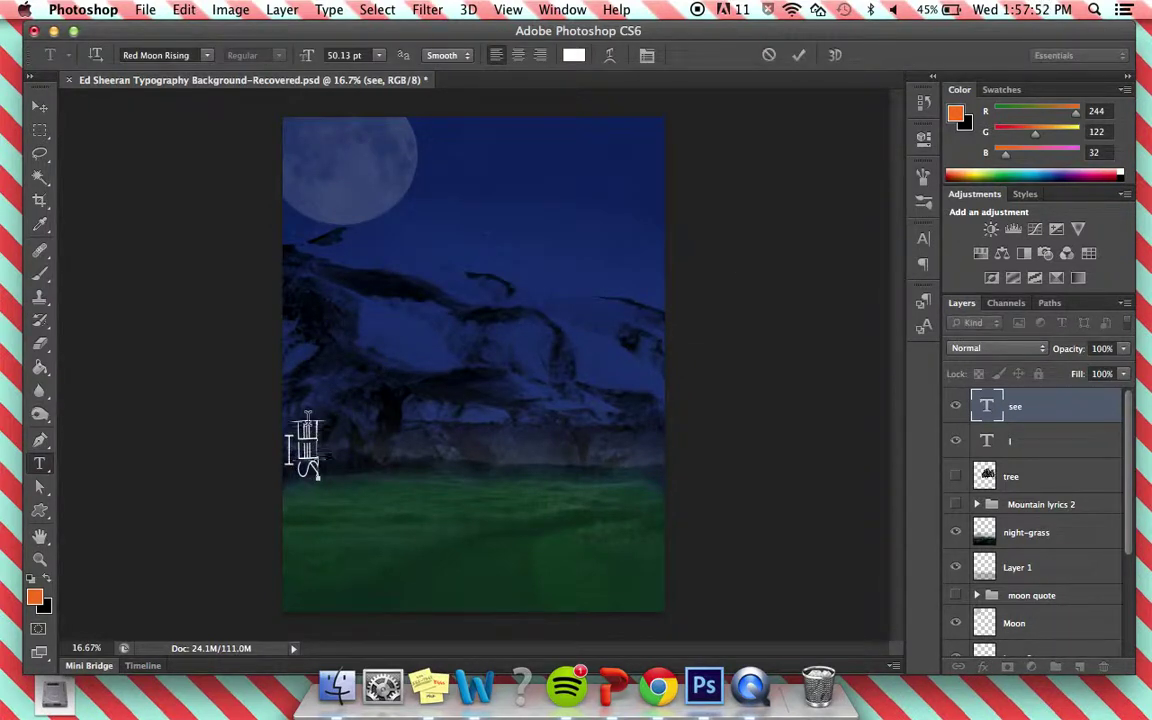
pyautogui.doubleClick(290, 450)
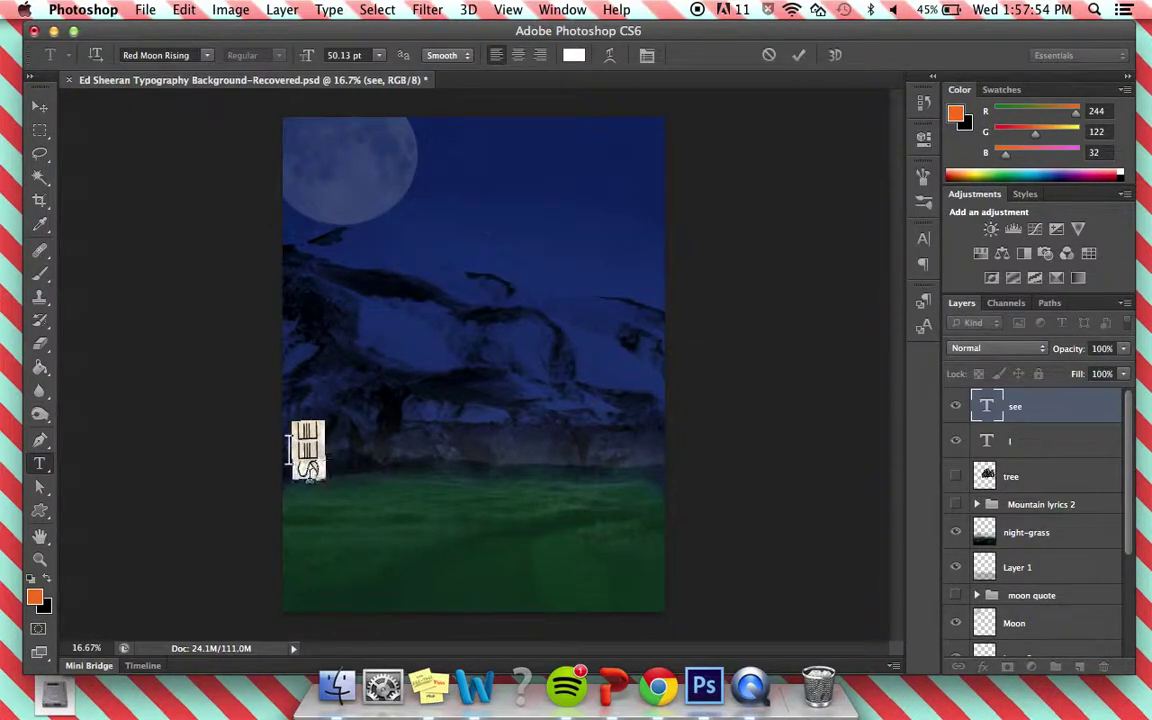
pyautogui.click(923, 242)
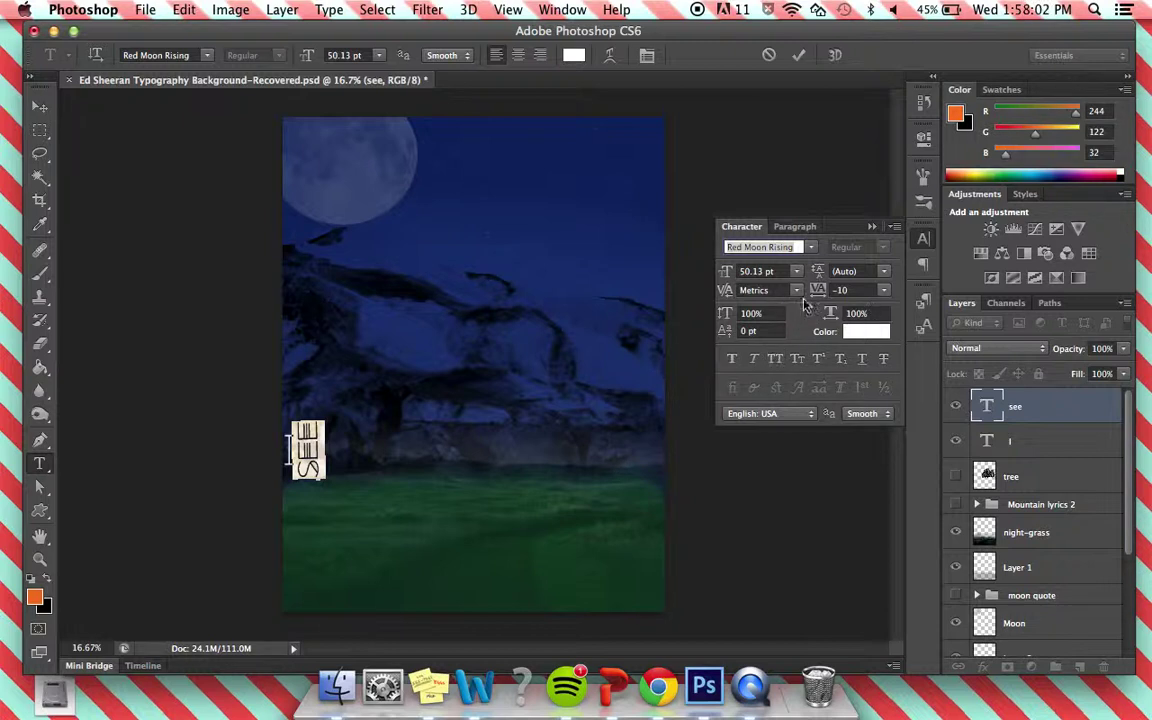
pyautogui.click(751, 313)
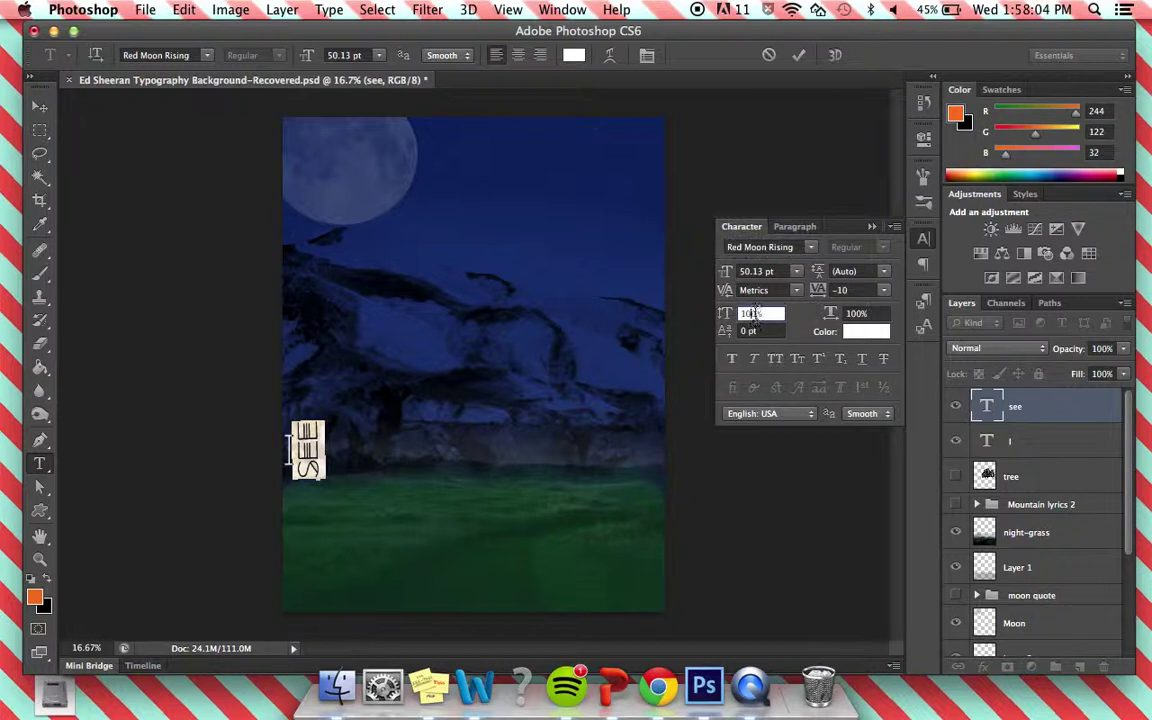
pyautogui.write('1')
pyautogui.write('75')
pyautogui.press('Return')
pyautogui.write('1')
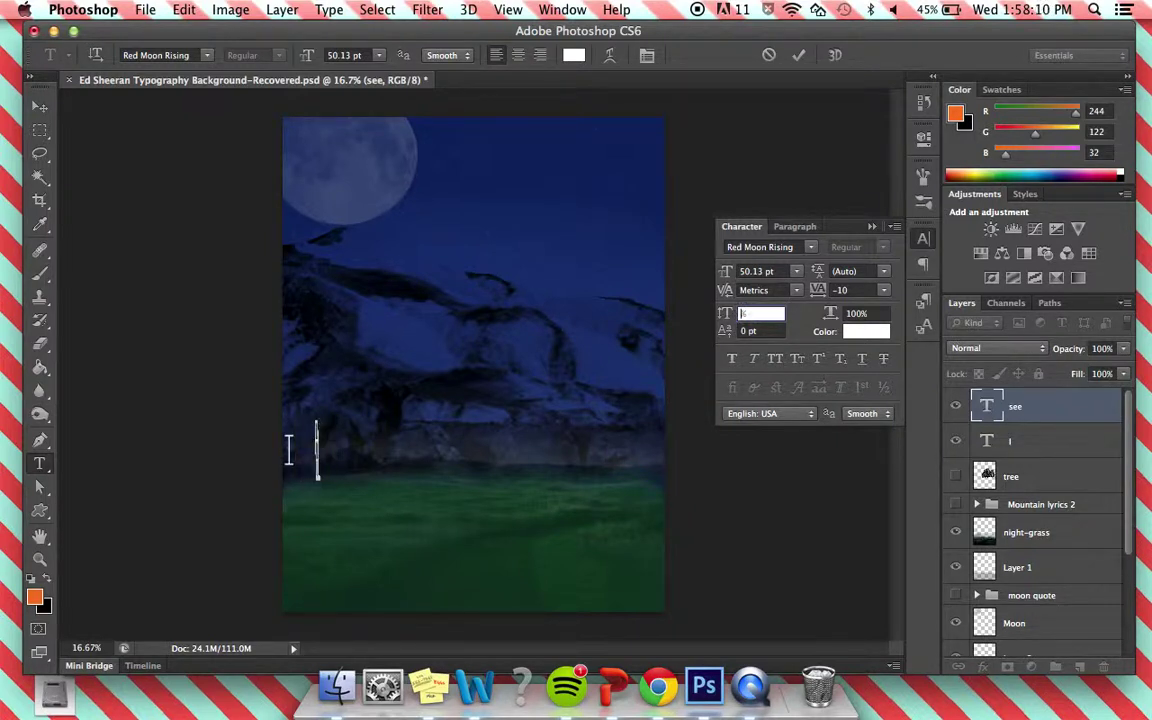
pyautogui.write('85')
pyautogui.press('Return')
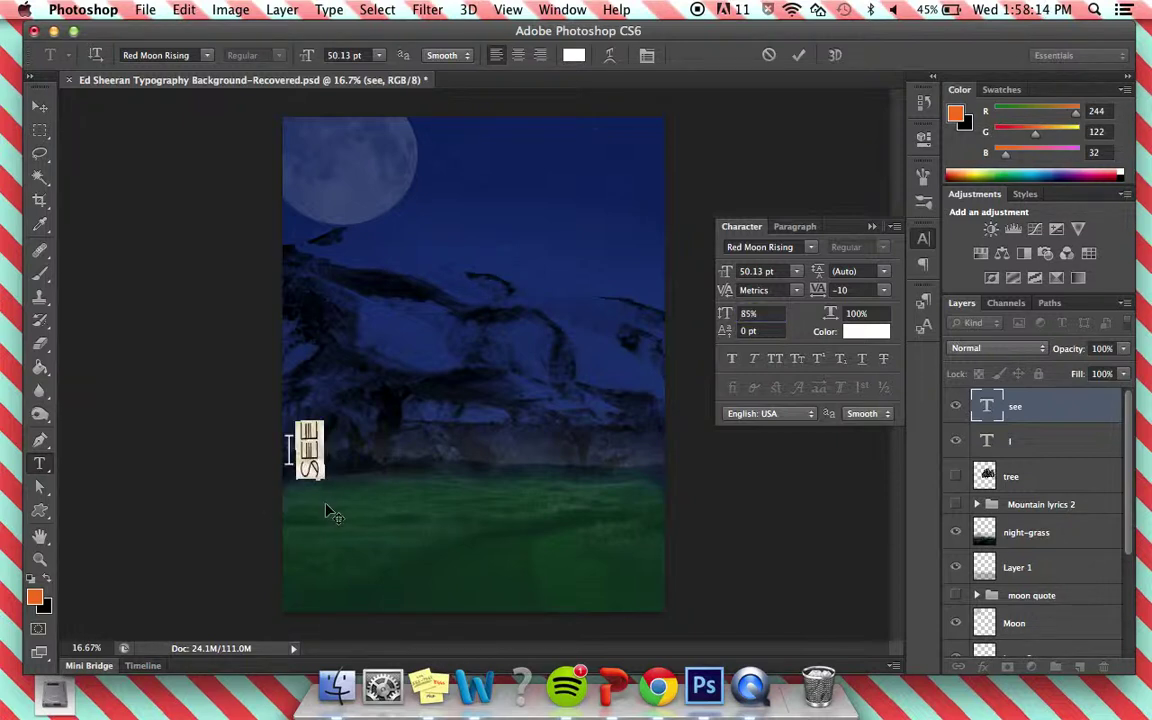
pyautogui.press('super+h')
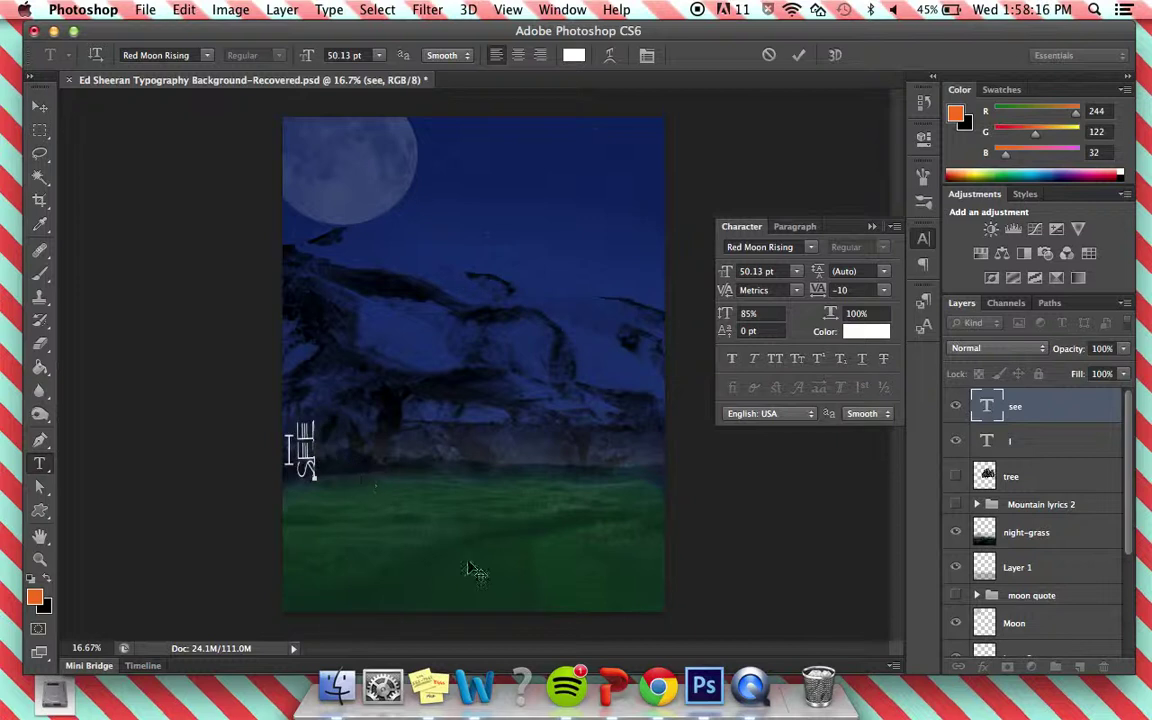
pyautogui.click(40, 106)
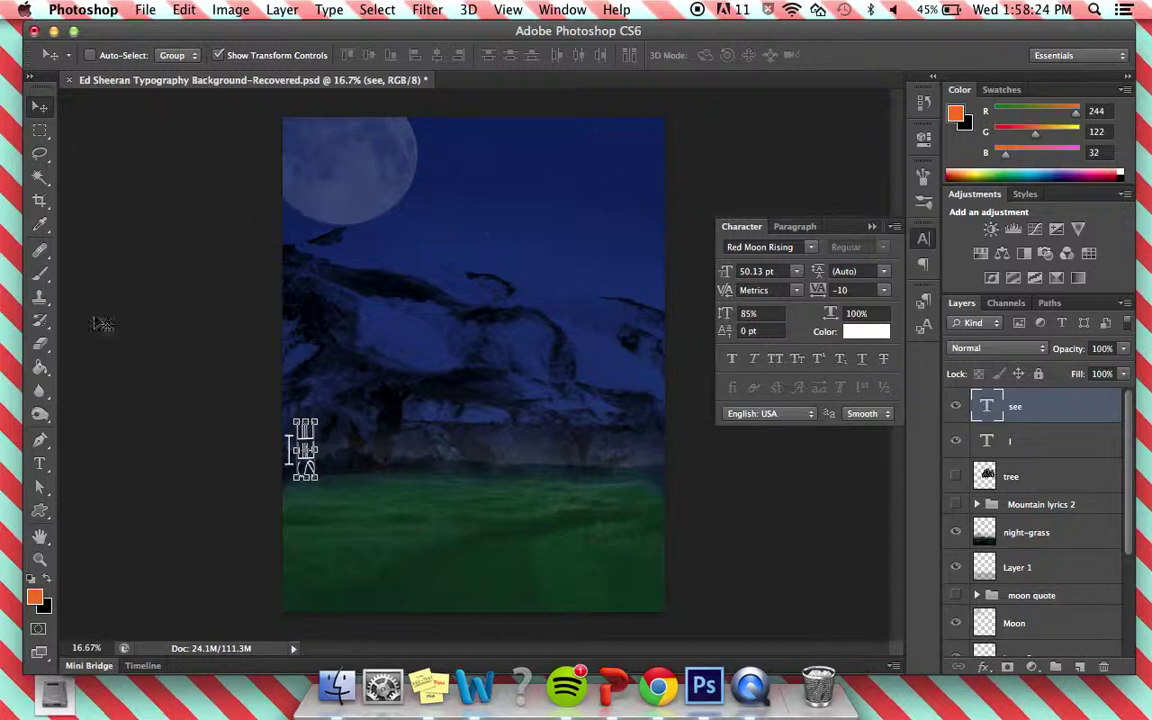
pyautogui.click(38, 463)
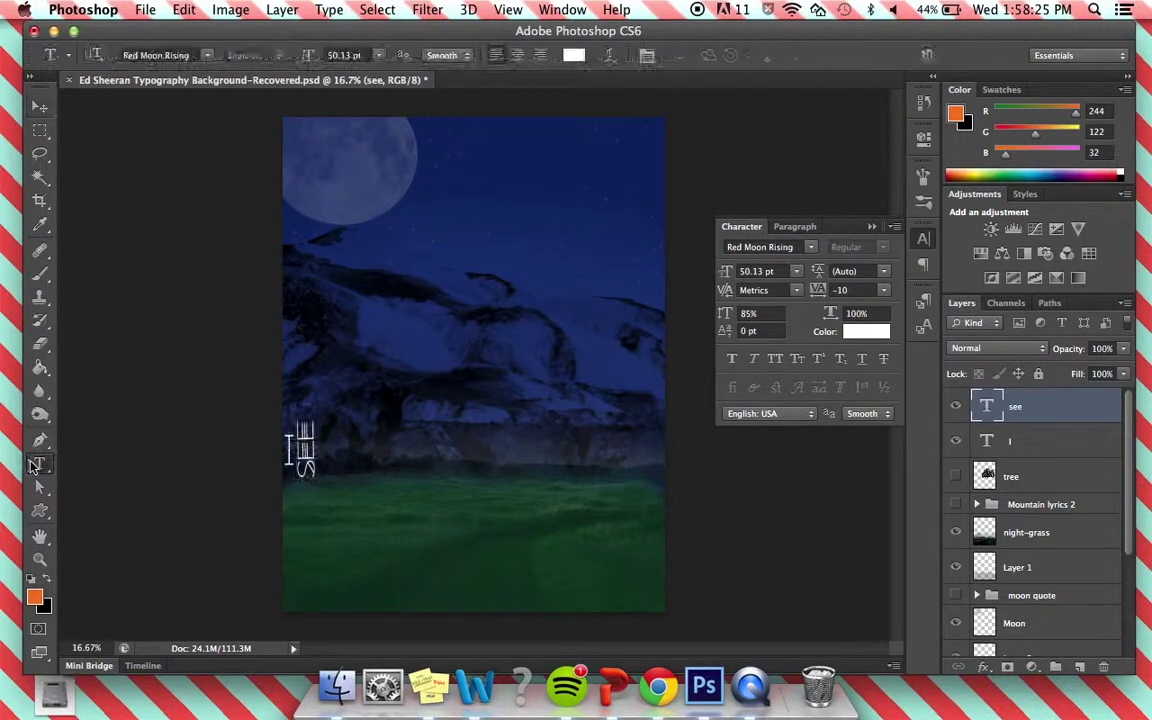
# - Start a new text layer right of SEE with an 80 pt font size
pyautogui.click(322, 413)
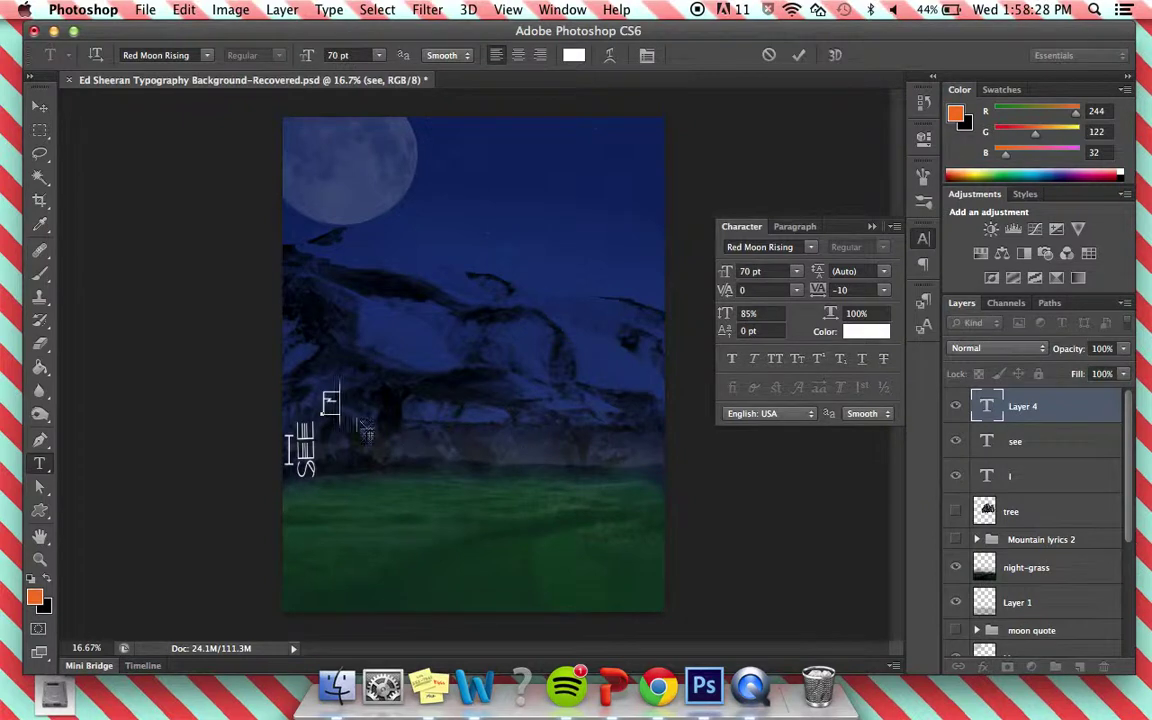
pyautogui.moveTo(333, 401); pyautogui.dragTo(324, 402)
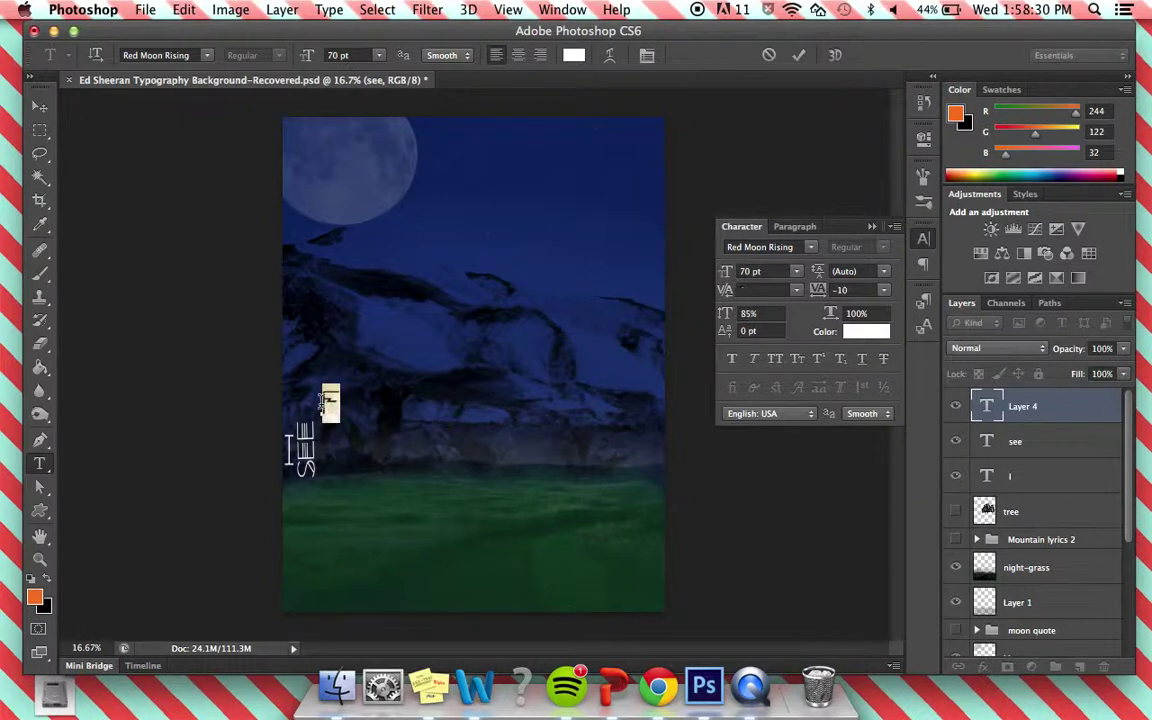
pyautogui.click(796, 271)
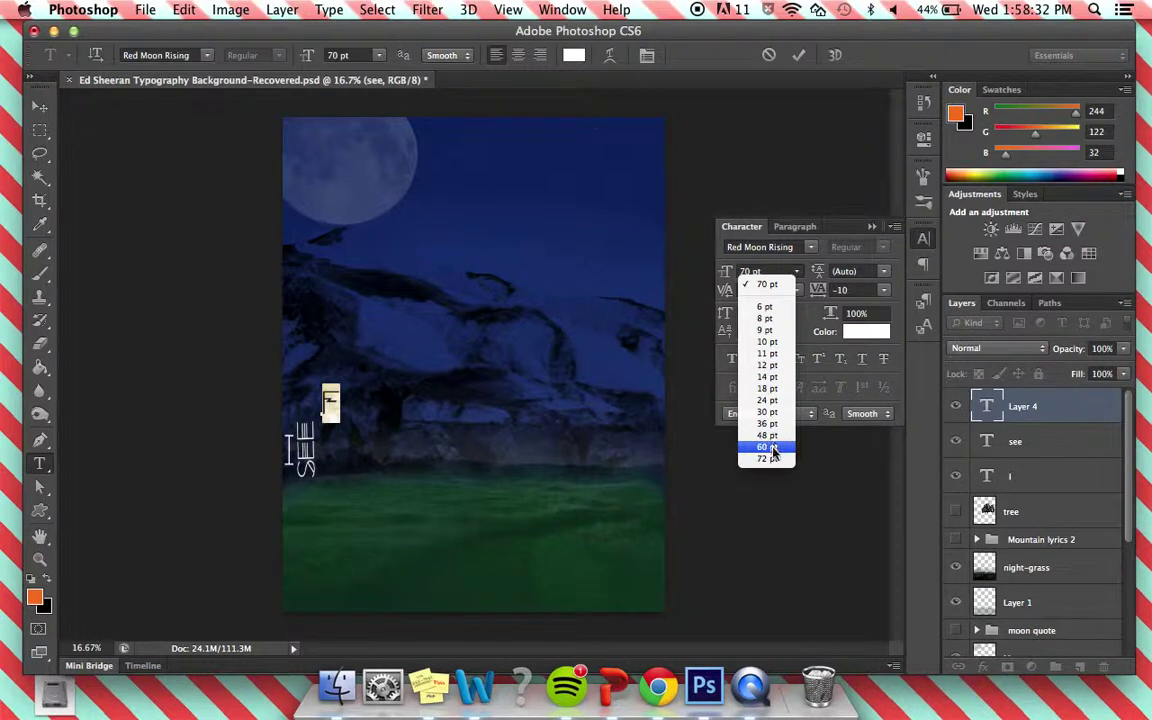
pyautogui.click(753, 272)
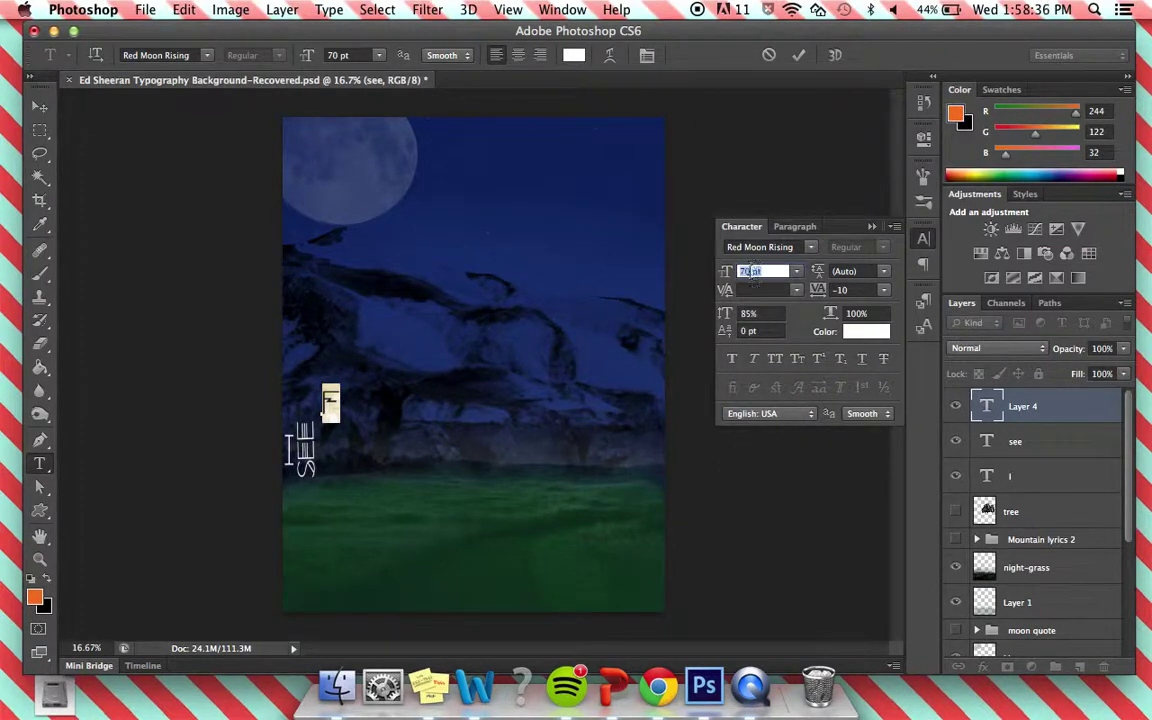
pyautogui.write('780')
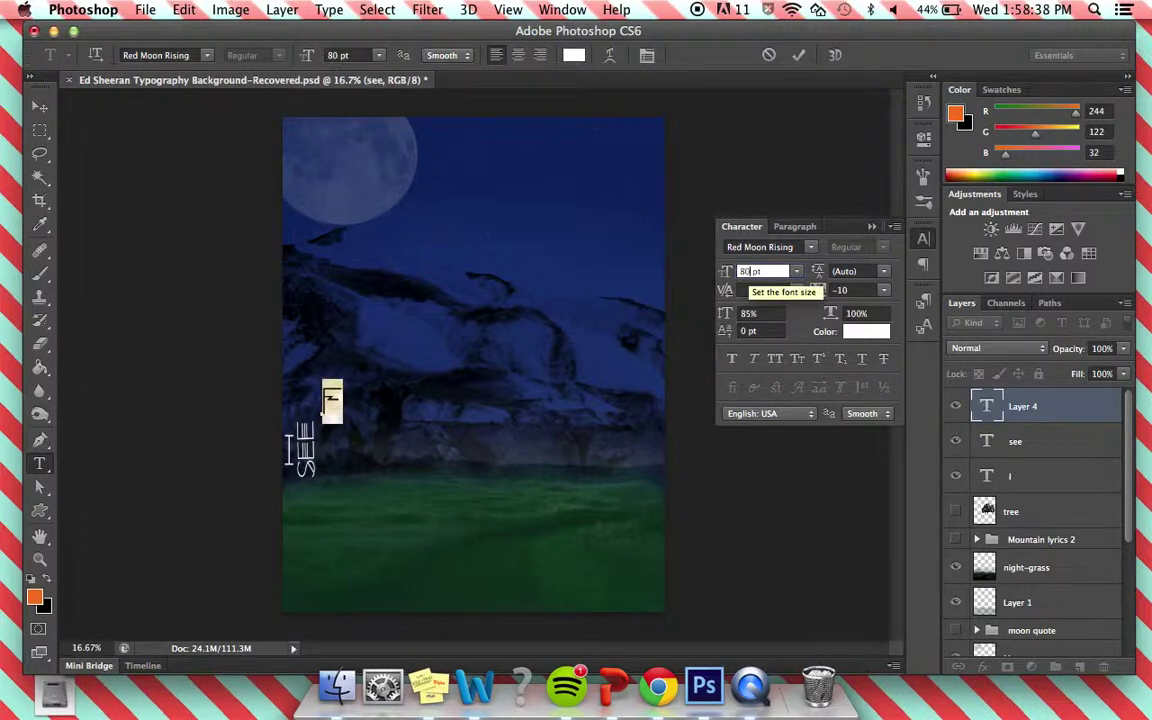
pyautogui.press('Return')
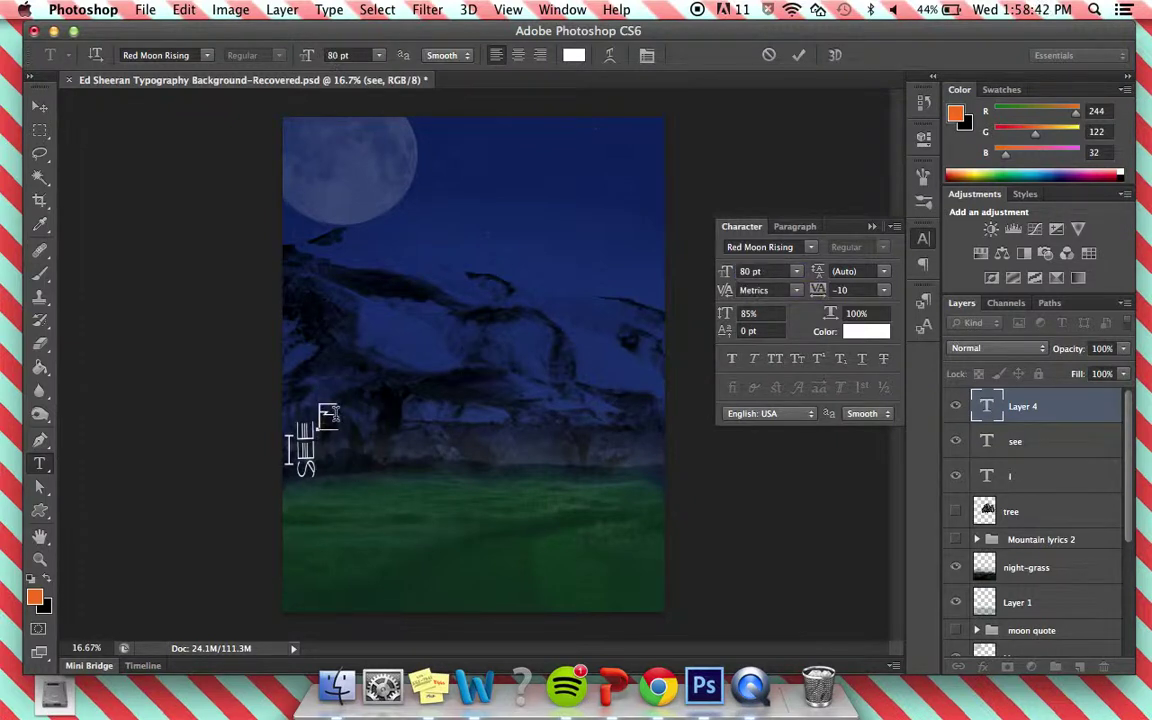
# - Choose orange #f47c25 as the text colour
pyautogui.click(955, 114)
pyautogui.click(586, 211)
pyautogui.moveTo(586, 211); pyautogui.dragTo(568, 198)
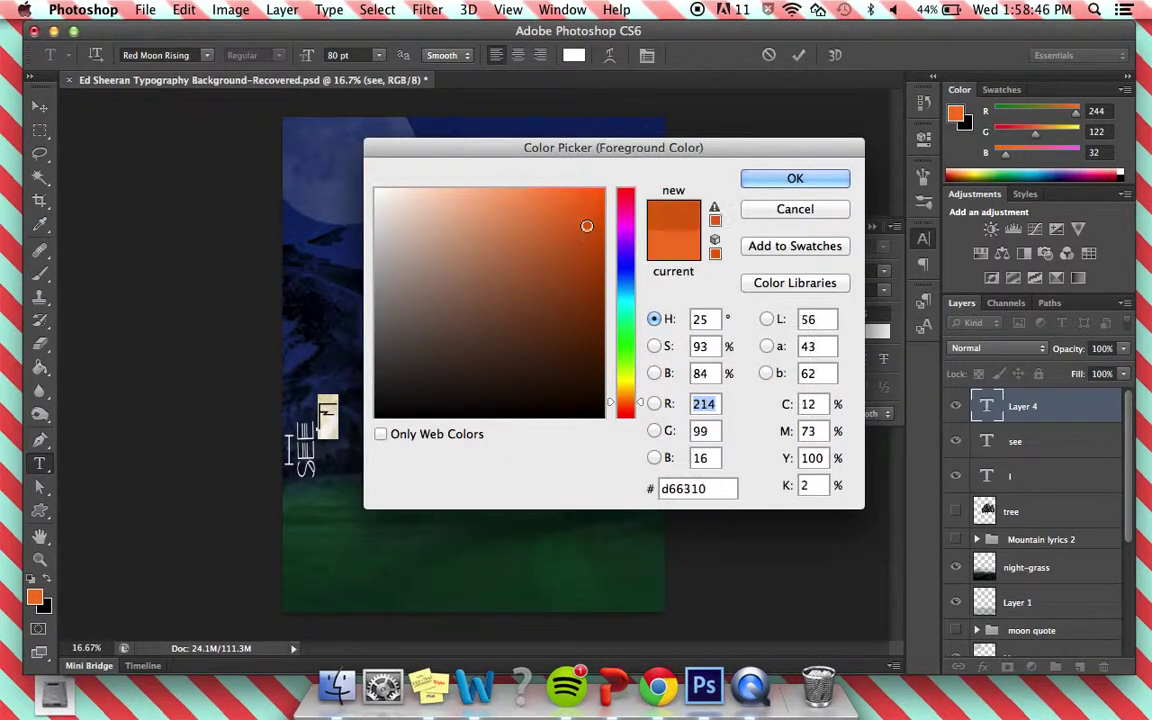
# - Apply the orange colour and position the letter beside SEE
pyautogui.click(794, 179)
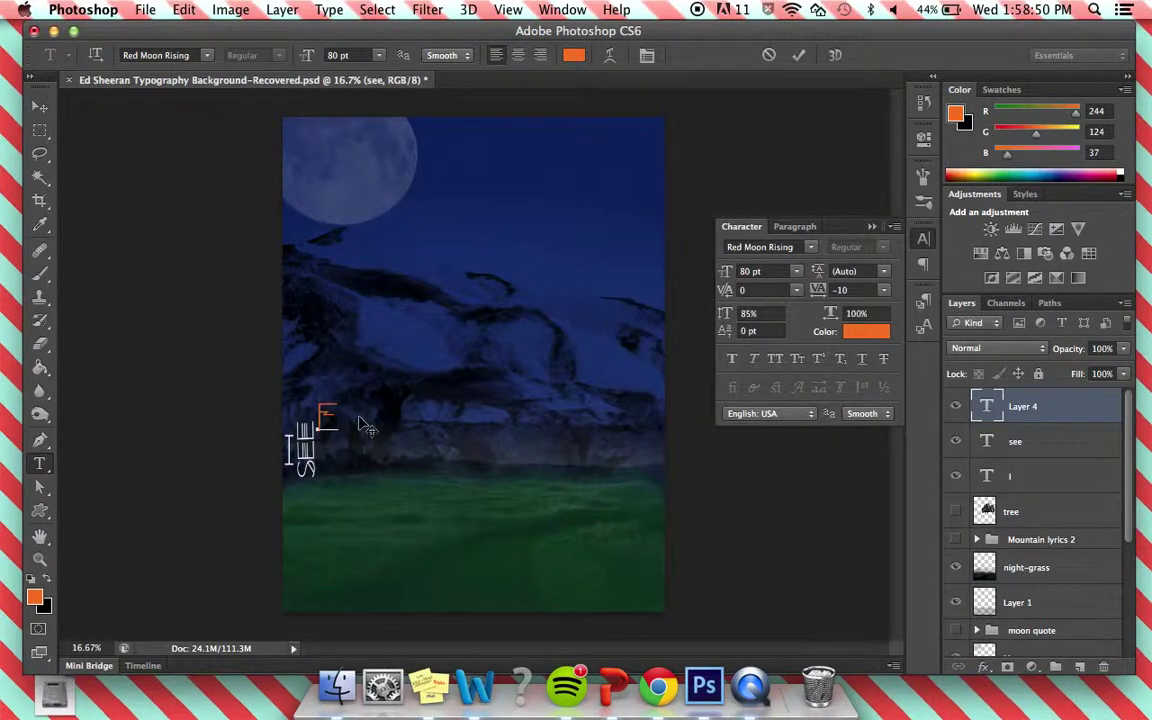
pyautogui.moveTo(368, 428); pyautogui.dragTo(358, 437)
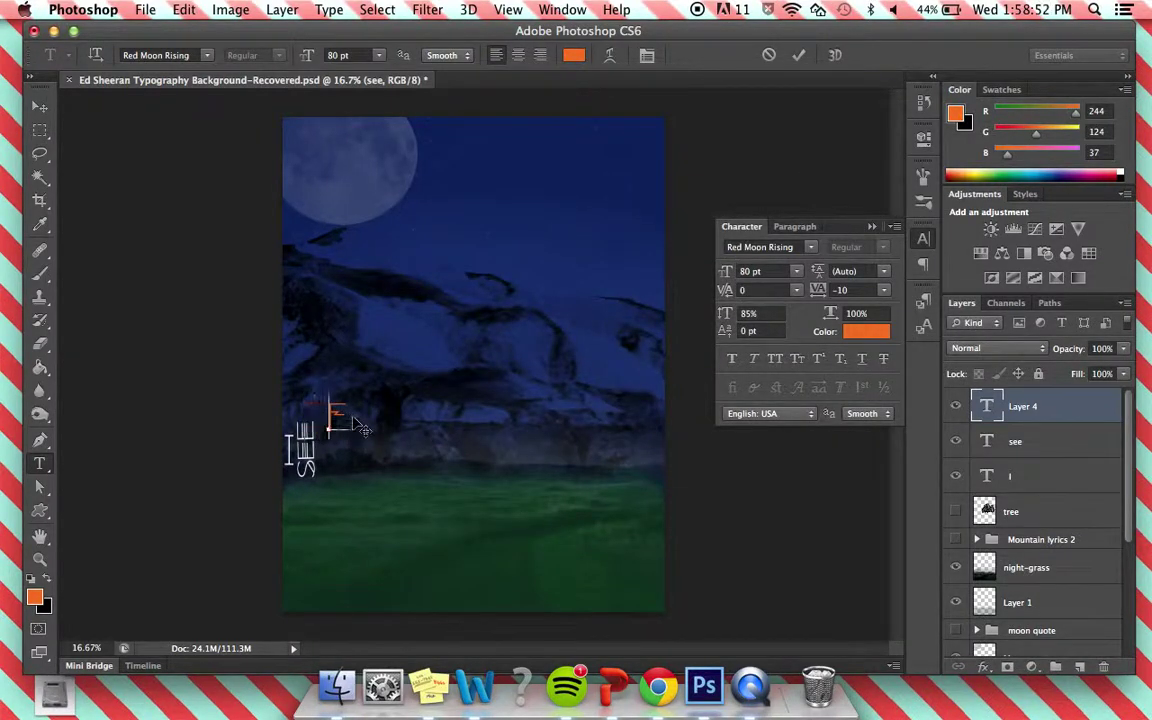
pyautogui.press('super+a')
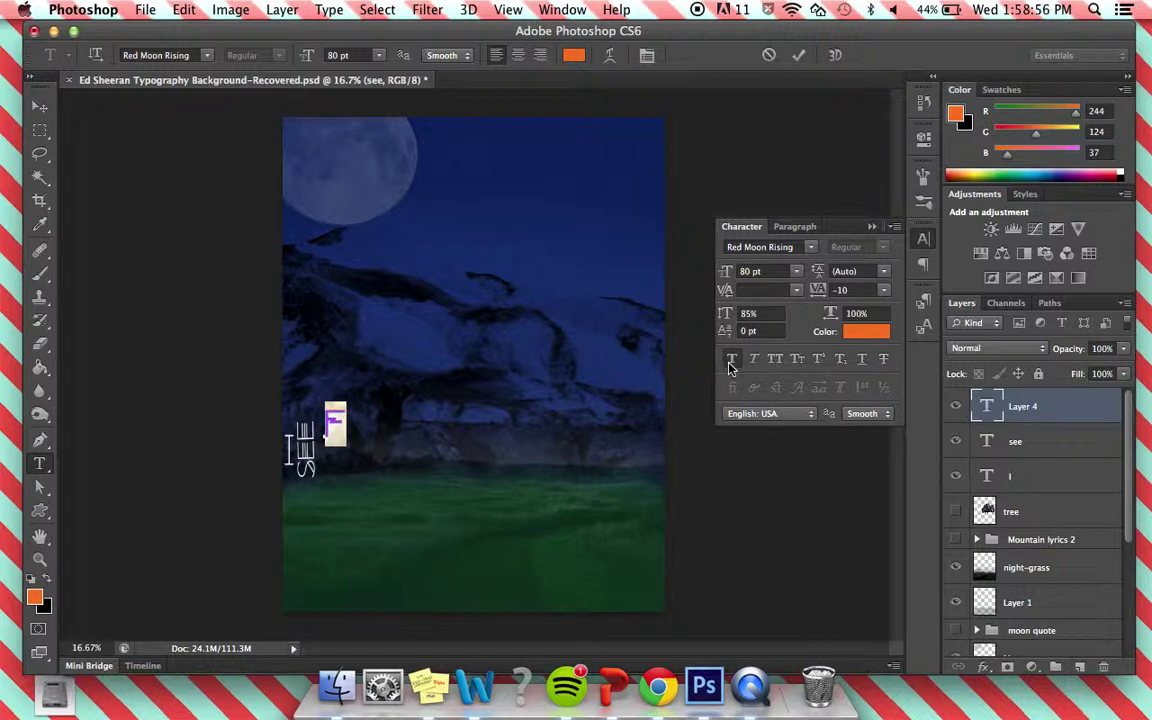
pyautogui.click(363, 447)
pyautogui.moveTo(363, 447); pyautogui.dragTo(365, 448)
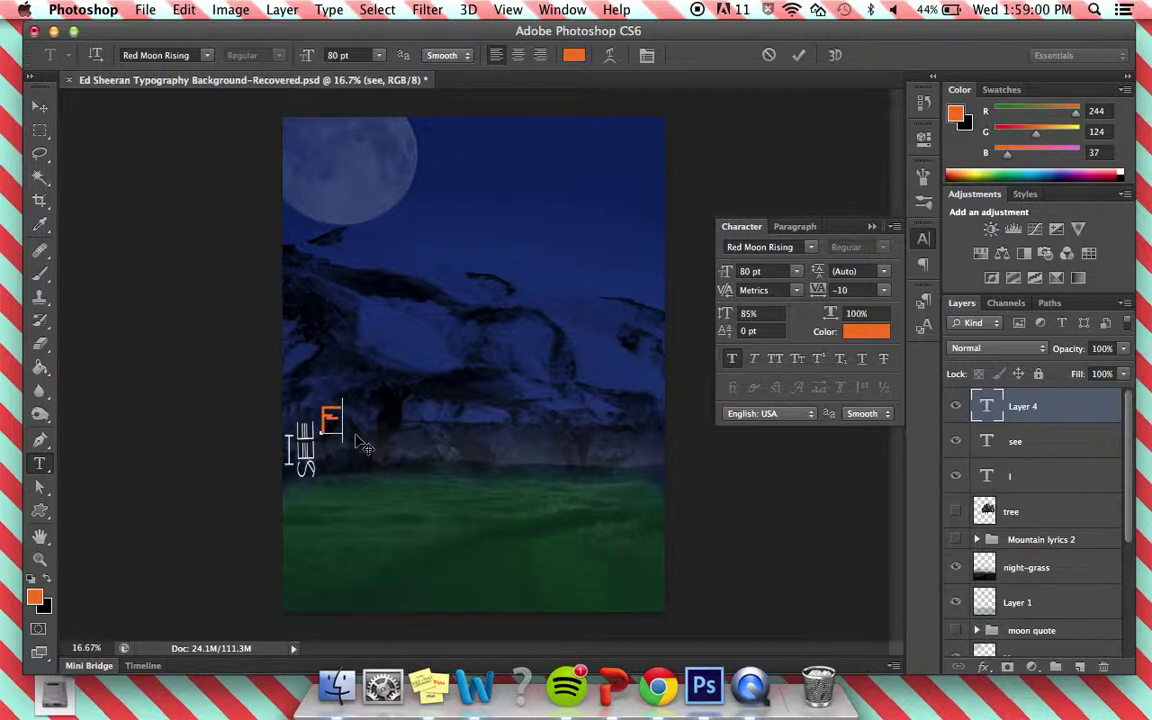
# - Give the F 100% vertical scale and Metrics kerning, then commit it
pyautogui.moveTo(388, 378); pyautogui.dragTo(322, 372)
pyautogui.click(763, 312)
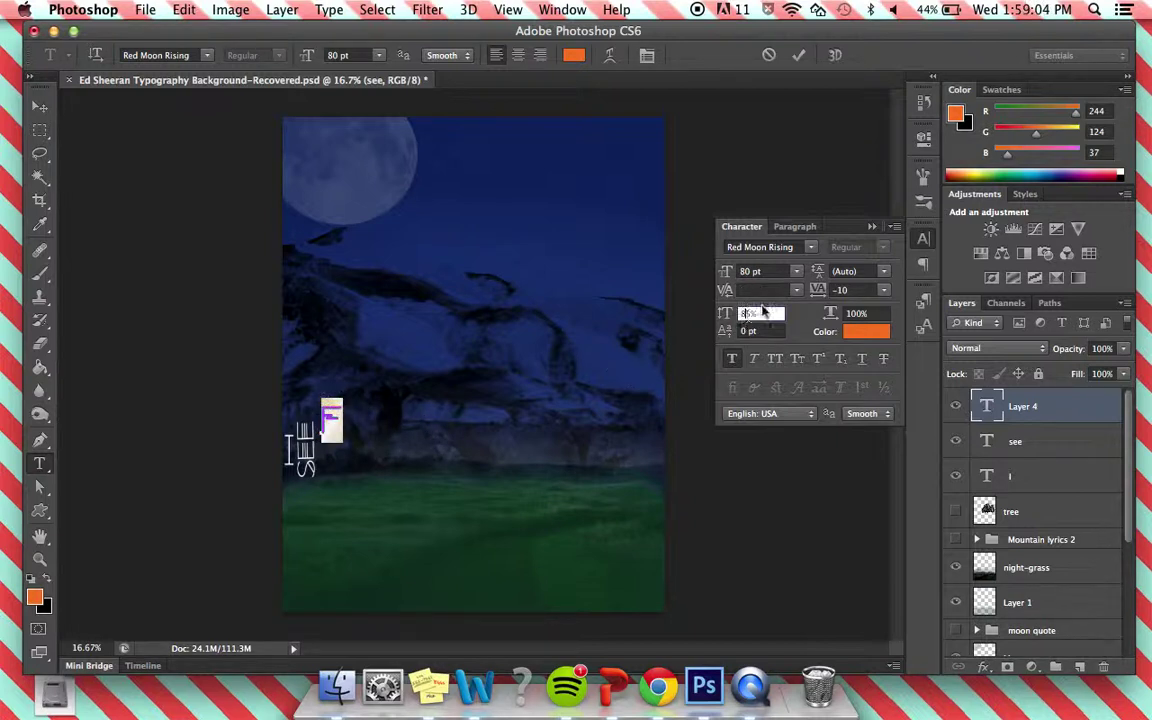
pyautogui.write('100')
pyautogui.press('Return')
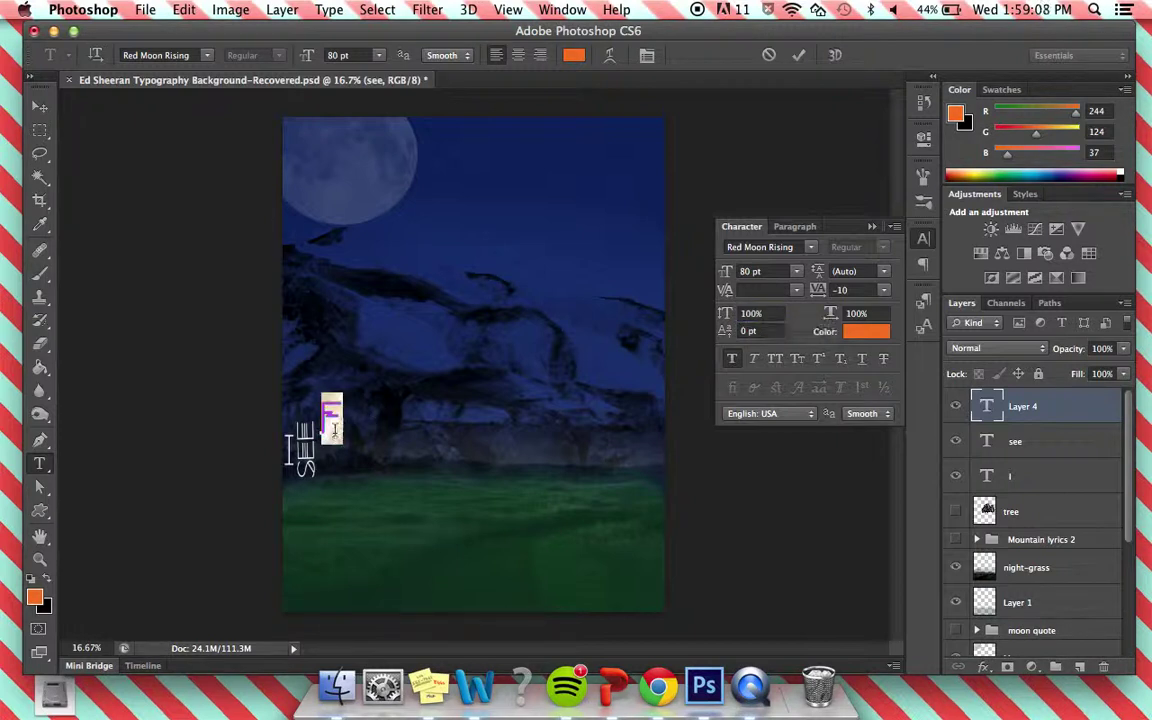
pyautogui.click(305, 450)
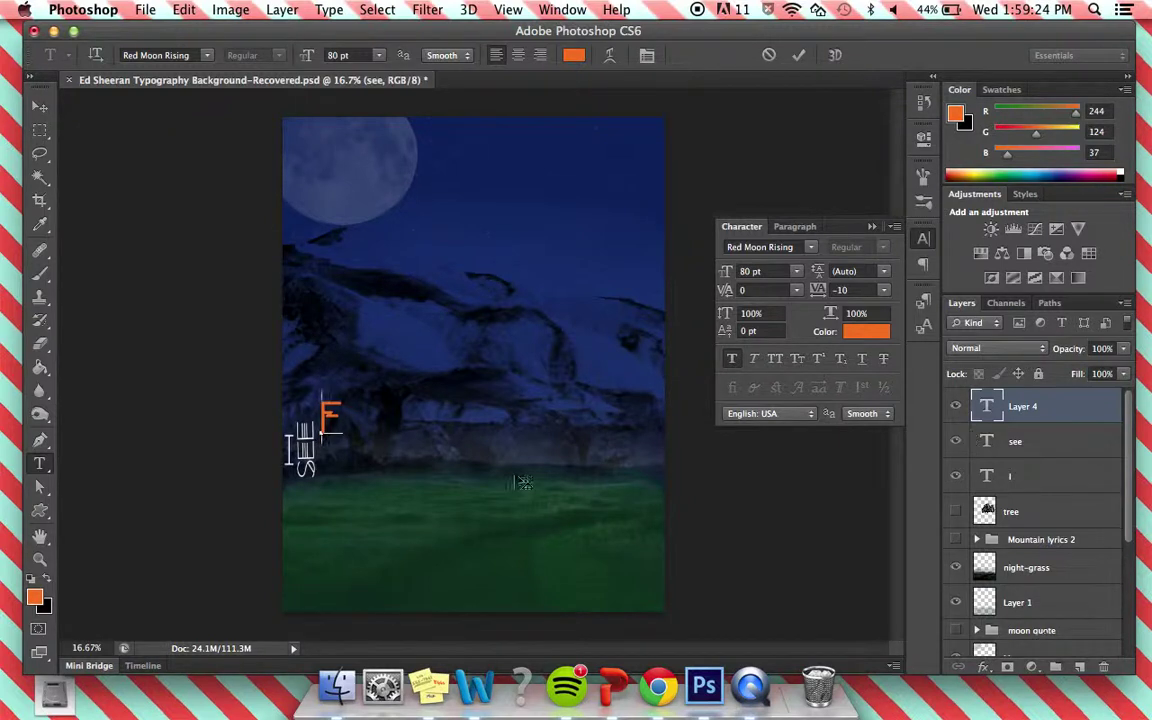
pyautogui.click(338, 416)
pyautogui.click(955, 441)
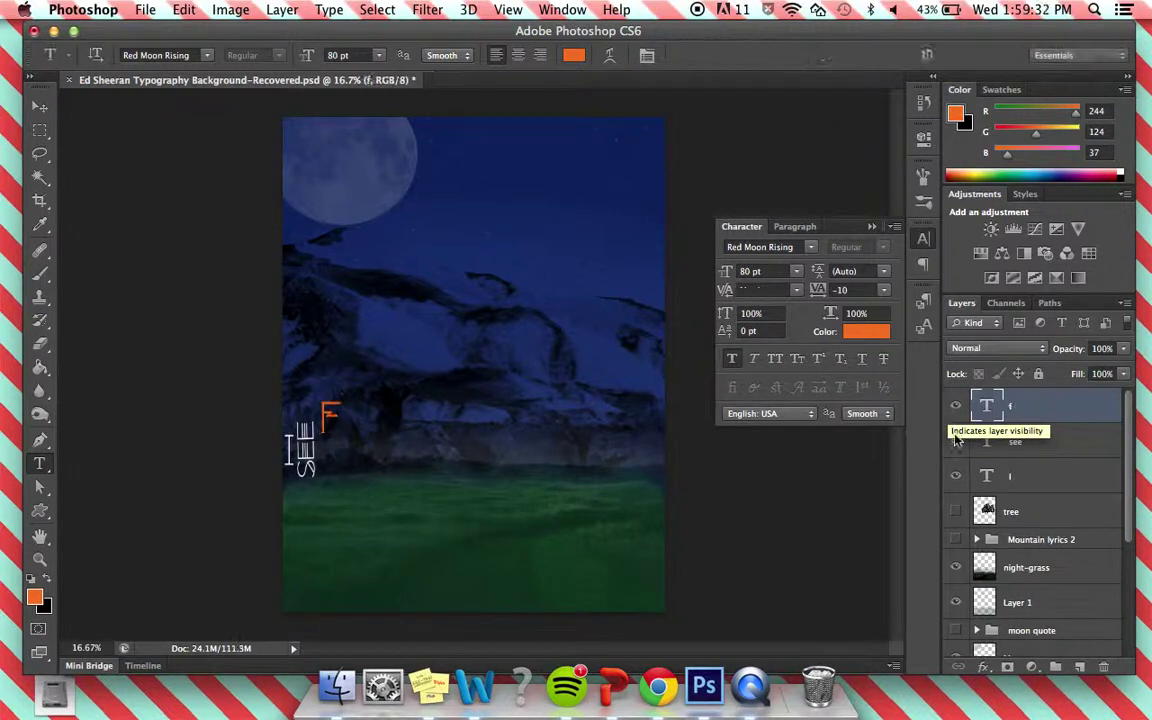
# - Hide the draft see, I and F layers and show the Mountain lyrics 2 group
pyautogui.click(955, 476)
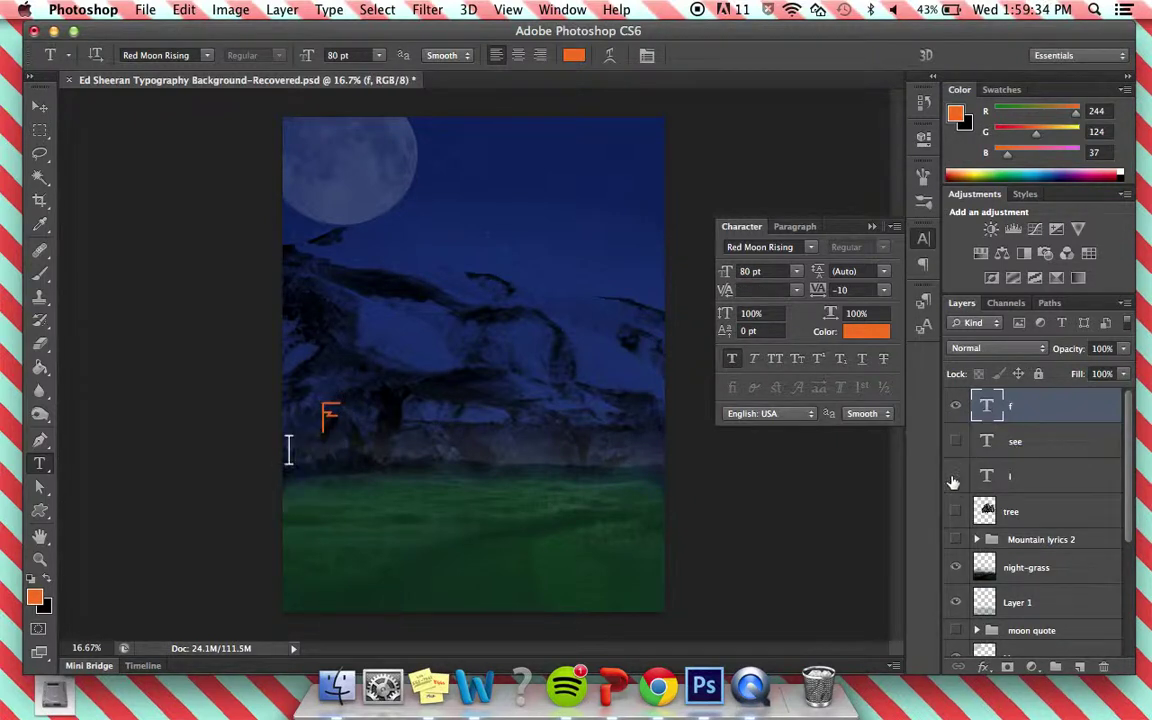
pyautogui.click(955, 405)
pyautogui.click(955, 540)
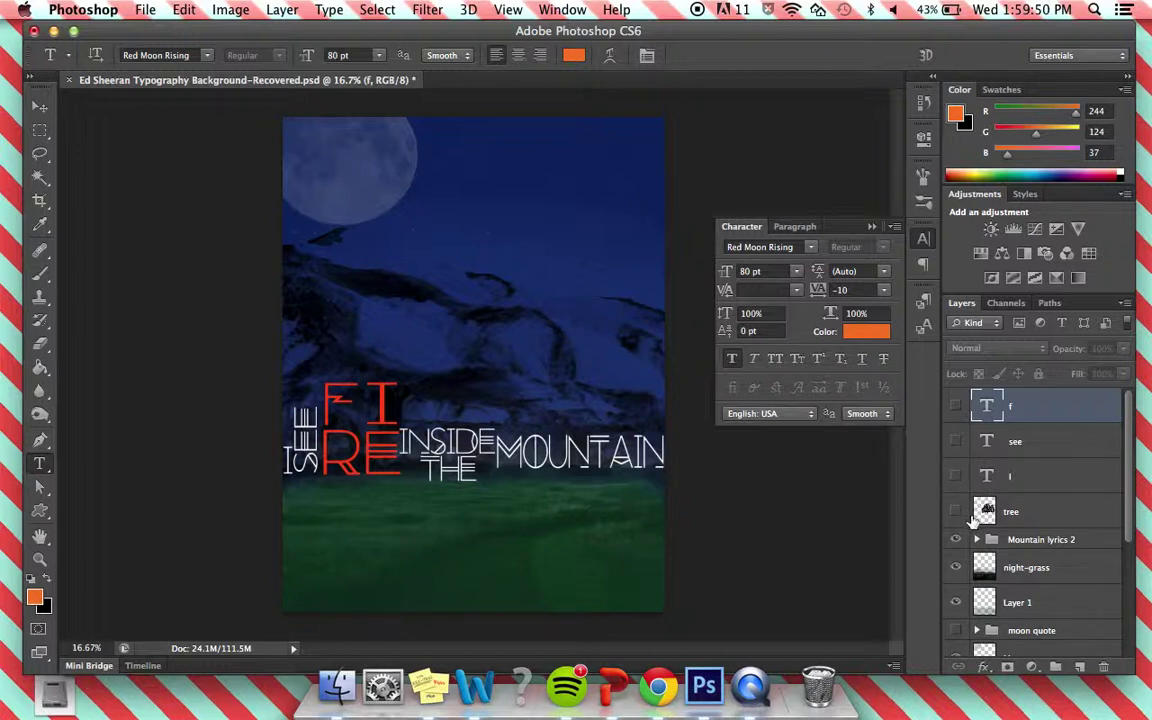
# - Make the 'moon quote' group visible and place the cursor at the end of 'kiss me under'
pyautogui.scroll(-3, 970, 520)
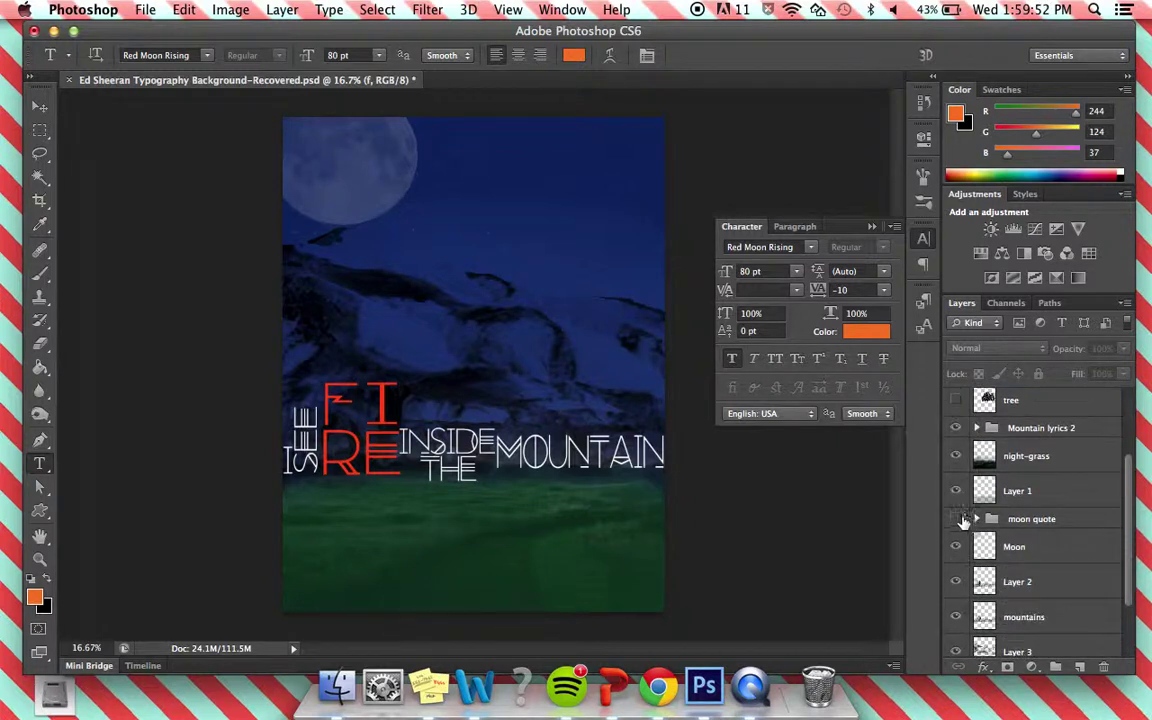
pyautogui.click(956, 519)
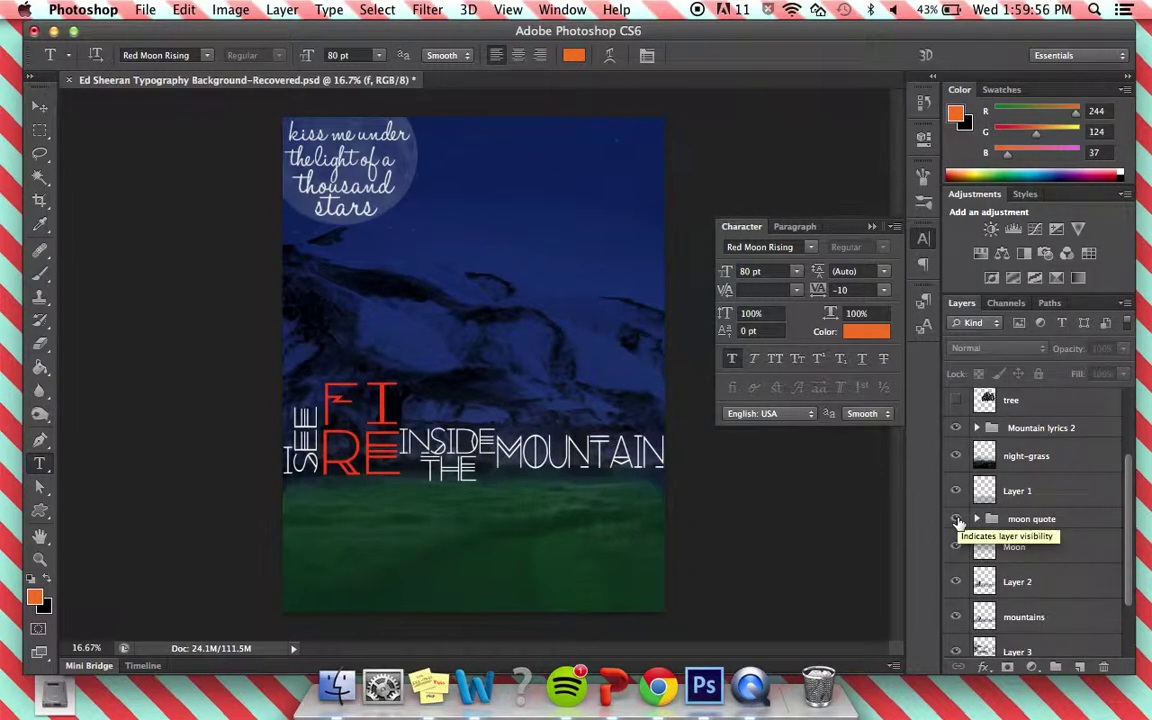
pyautogui.click(335, 133)
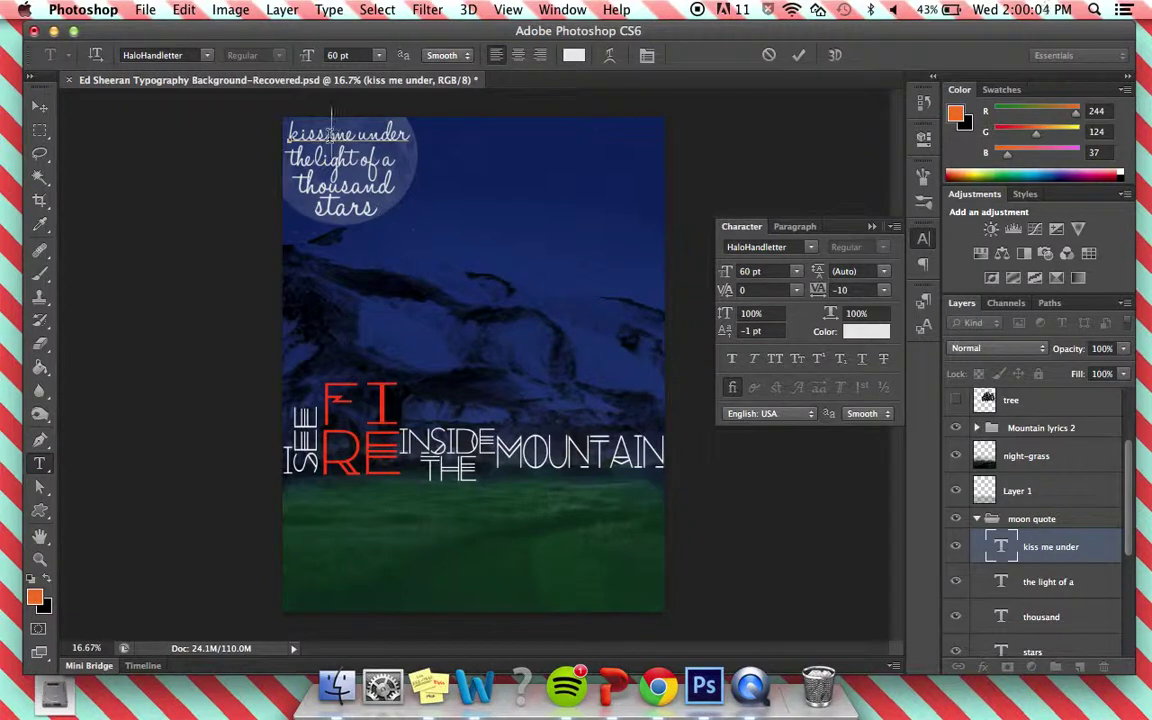
pyautogui.click(409, 132)
pyautogui.scroll(3, 1011, 458)
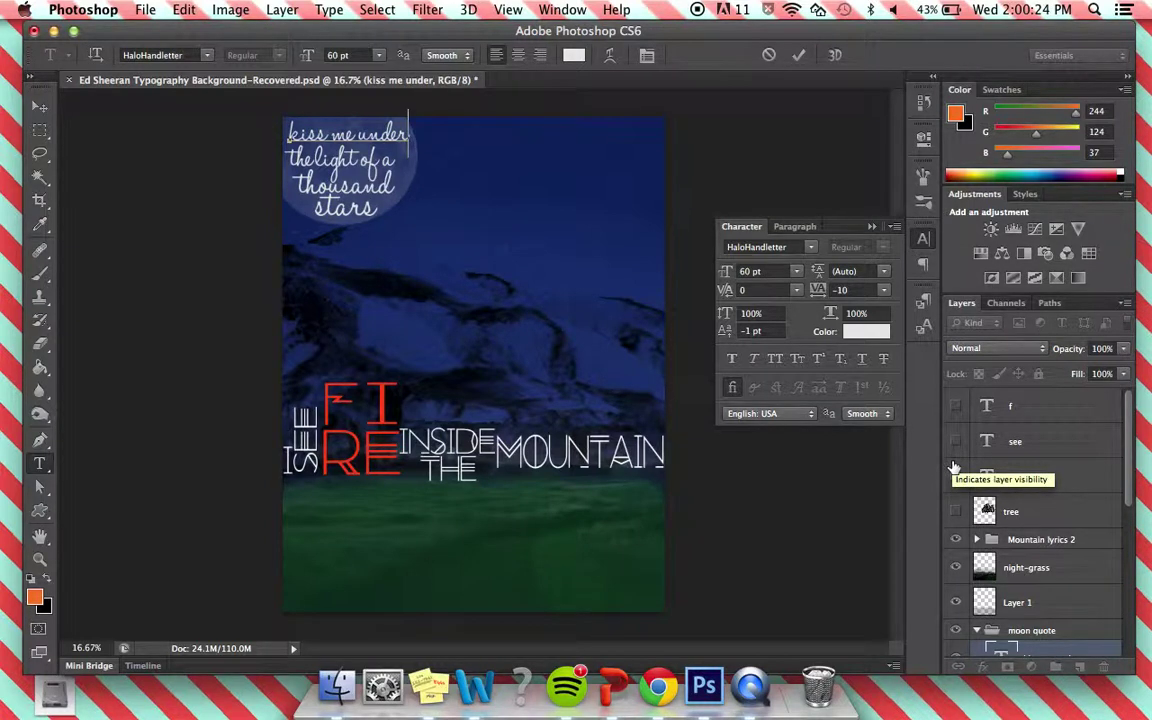
# - Commit the moon quote text edit and make the 'tree' silhouette layer visible
pyautogui.click(954, 517)
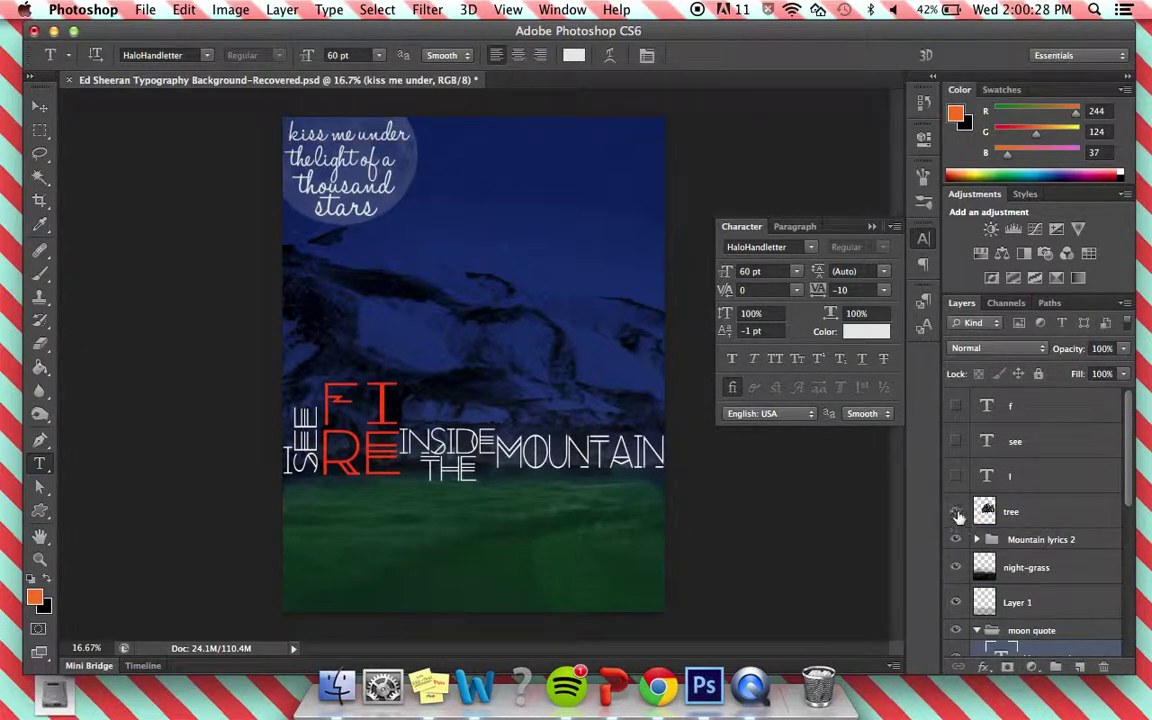
pyautogui.click(956, 512)
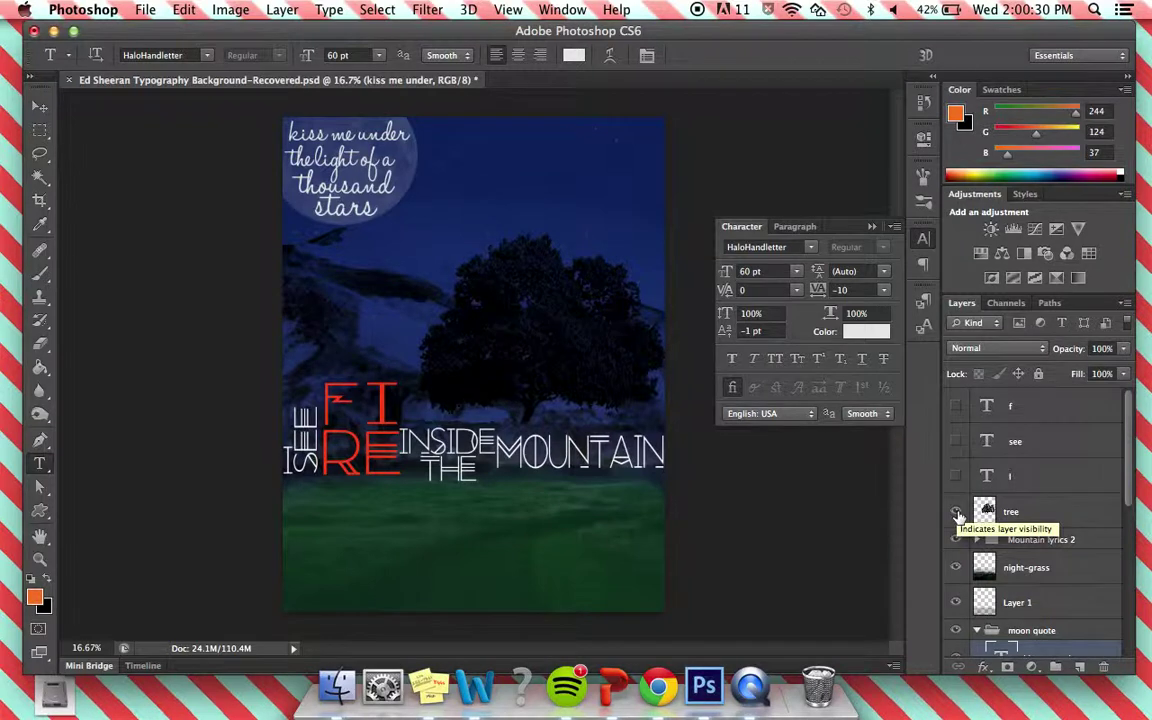